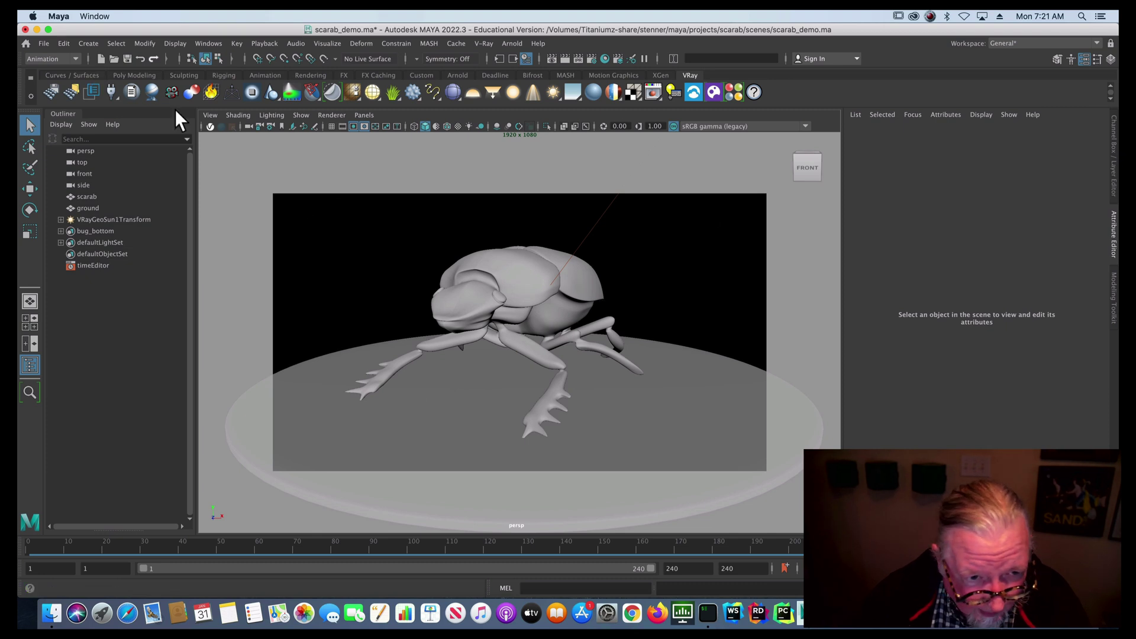
Frame the viewport with the 1920x1080 resolution gate and scrub the scarab animation to frame 190
{"action": "left_click", "coordinate": [209, 115]}
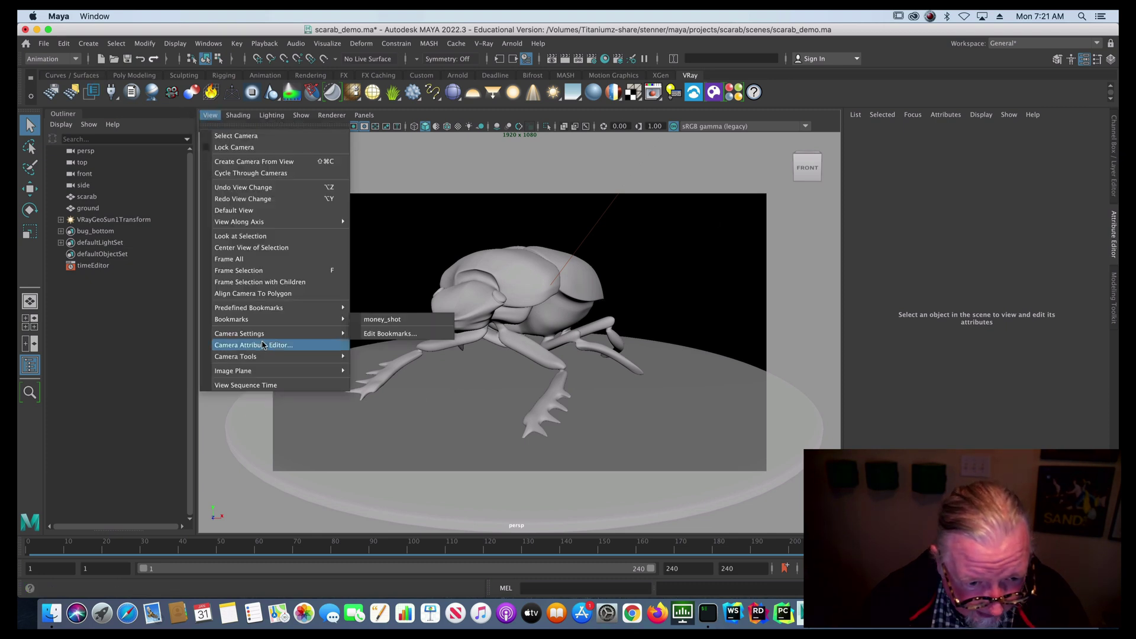
{"action": "mouse_move", "coordinate": [265, 336]}
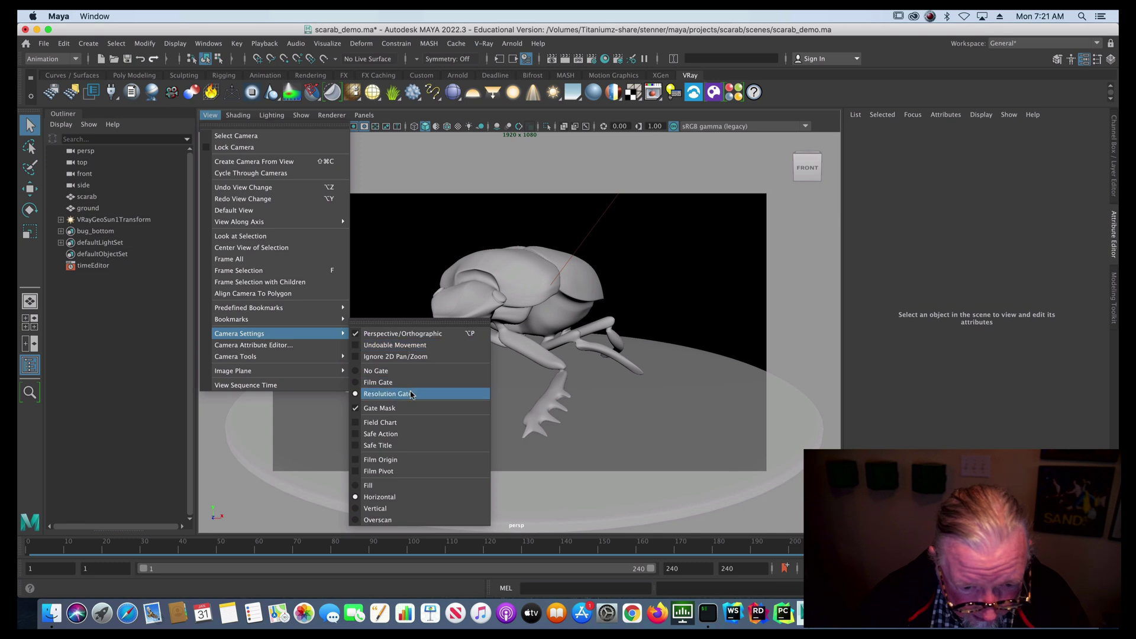
{"action": "left_click", "coordinate": [418, 371]}
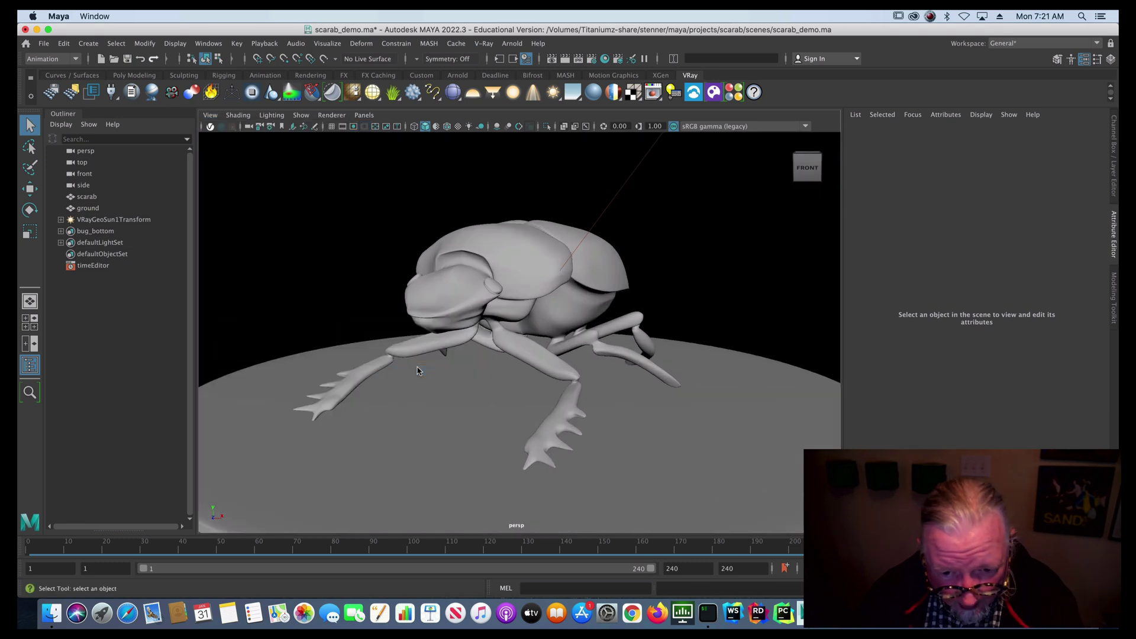
{"action": "left_click", "coordinate": [216, 114]}
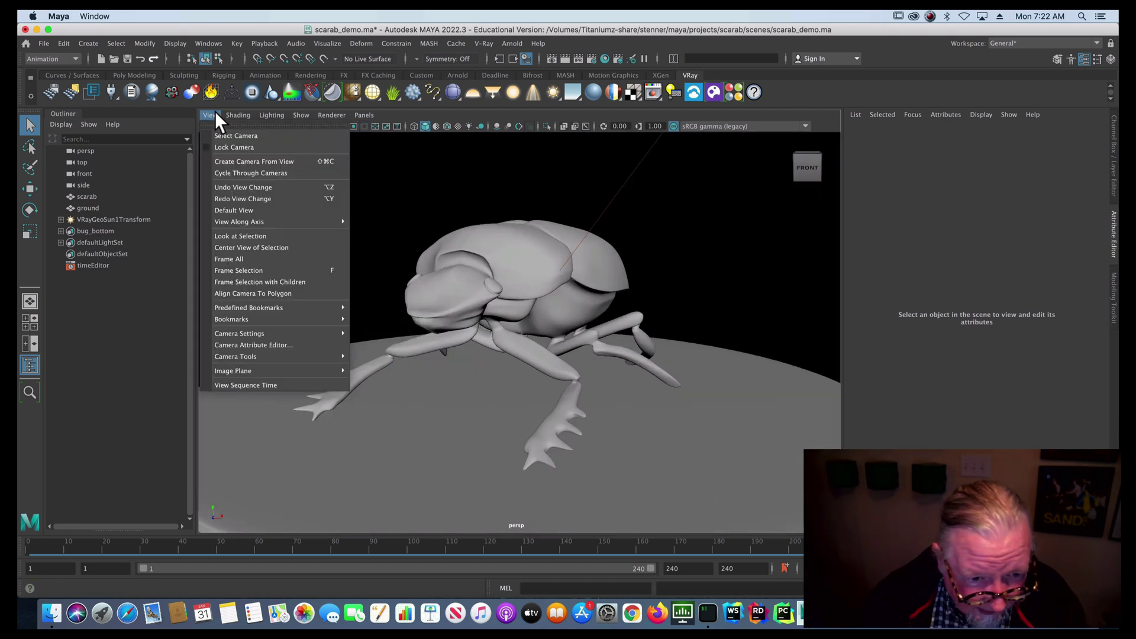
{"action": "mouse_move", "coordinate": [278, 316]}
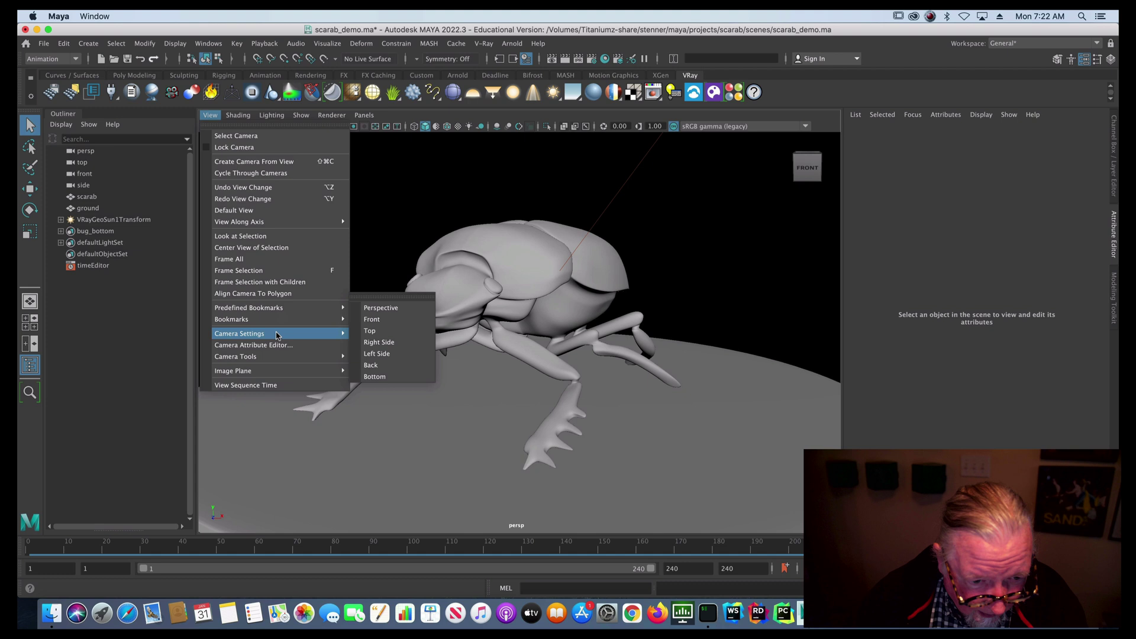
{"action": "mouse_move", "coordinate": [306, 337]}
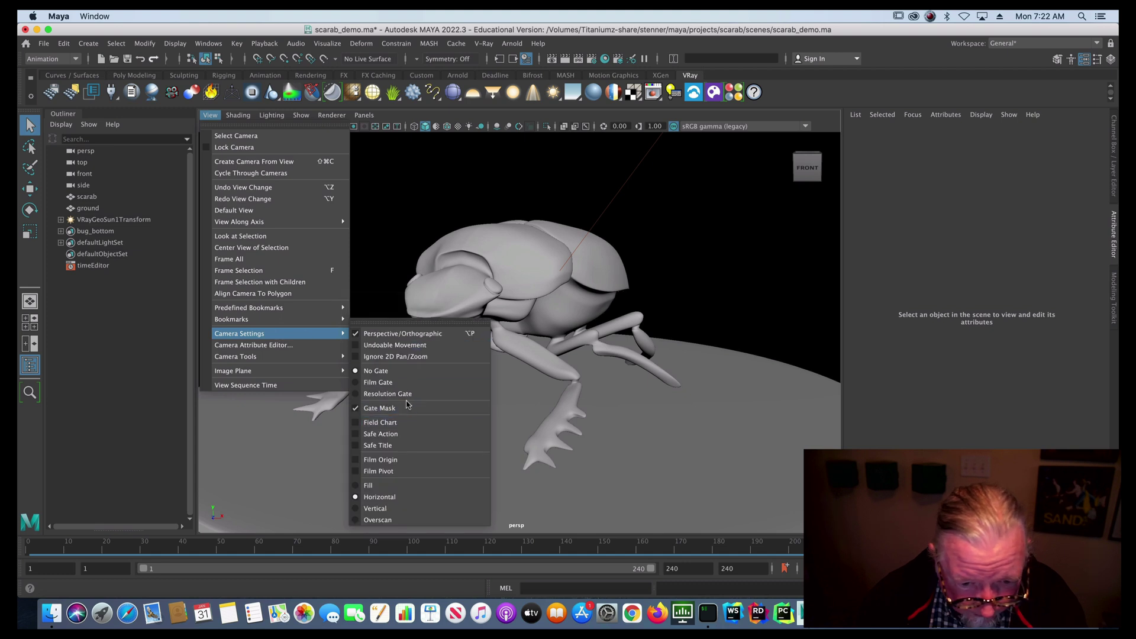
{"action": "left_click", "coordinate": [414, 394]}
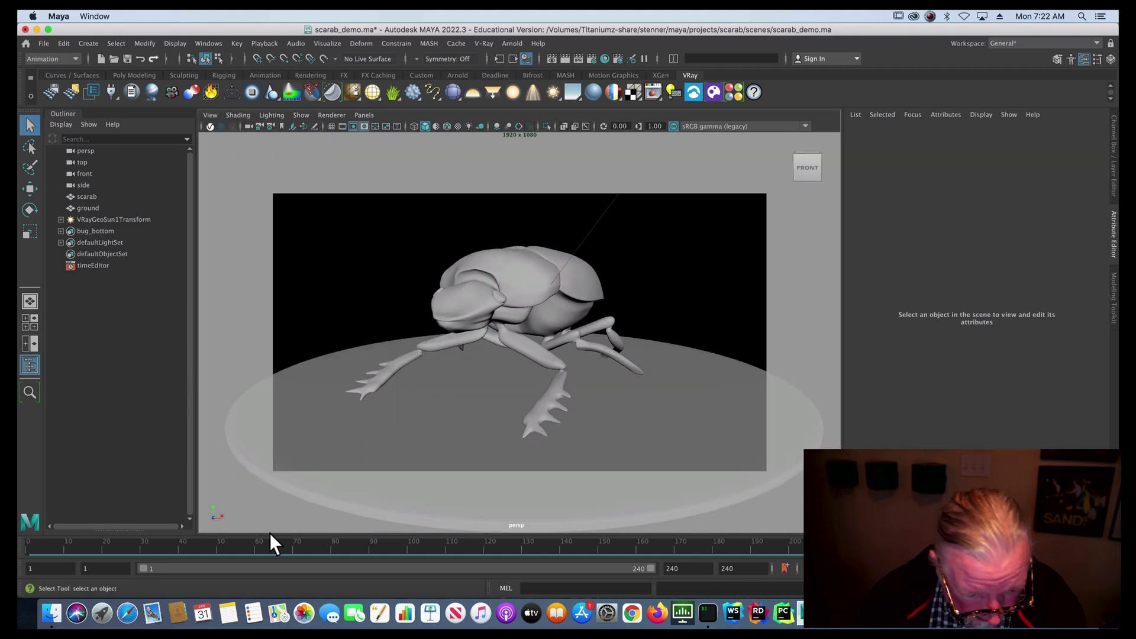
{"action": "mouse_move", "coordinate": [36, 551]}
{"action": "left_mouse_down"}
{"action": "mouse_move", "coordinate": [392, 564]}
{"action": "mouse_move", "coordinate": [831, 551]}
{"action": "mouse_move", "coordinate": [512, 550]}
{"action": "mouse_move", "coordinate": [54, 575]}
{"action": "mouse_move", "coordinate": [20, 566]}
{"action": "left_mouse_up"}
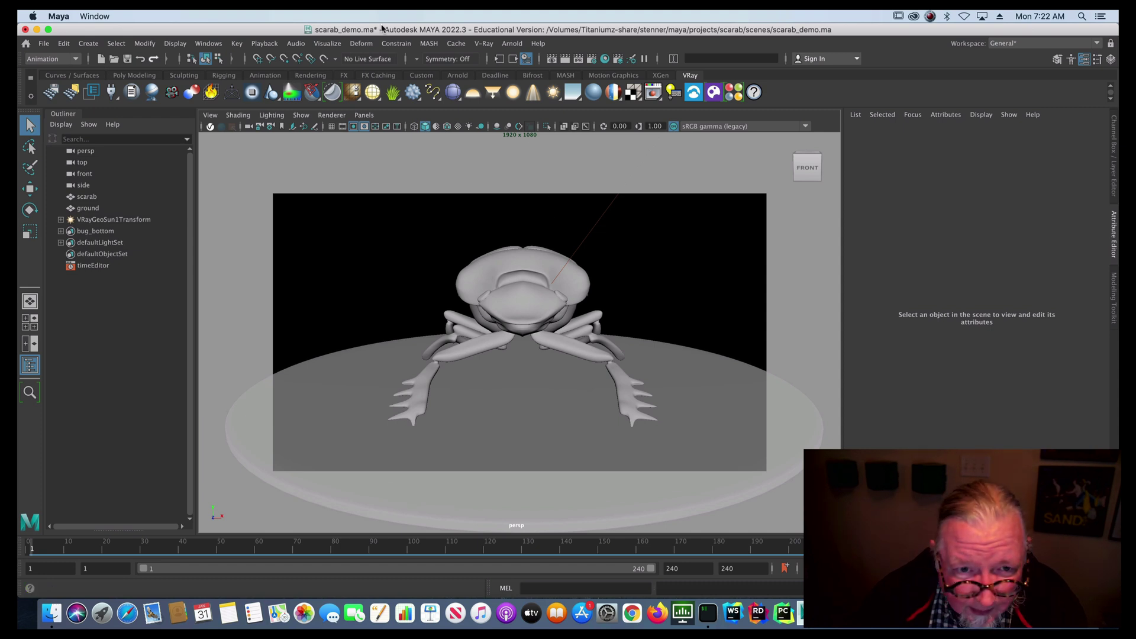
{"action": "left_click", "coordinate": [96, 16]}
{"action": "left_click", "coordinate": [119, 120]}
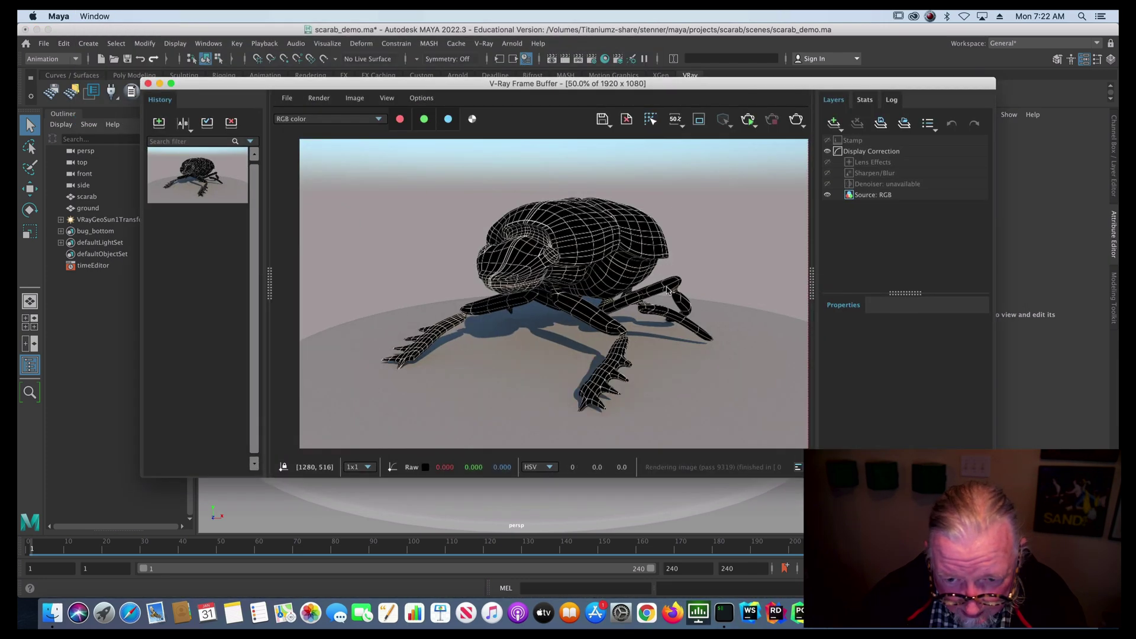
{"action": "scroll", "coordinate": [667, 290], "scroll_direction": "up", "scroll_amount": 3}
{"action": "scroll", "coordinate": [667, 290], "scroll_direction": "down", "scroll_amount": 1}
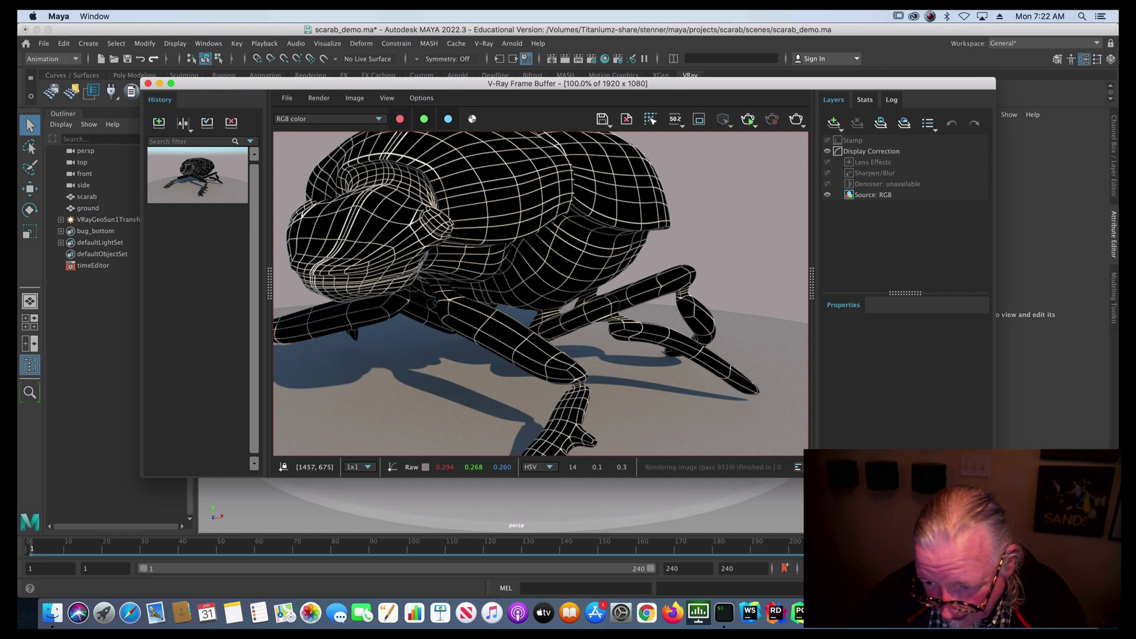
{"action": "left_click_drag", "start_coordinate": [996, 477], "coordinate": [988, 552]}
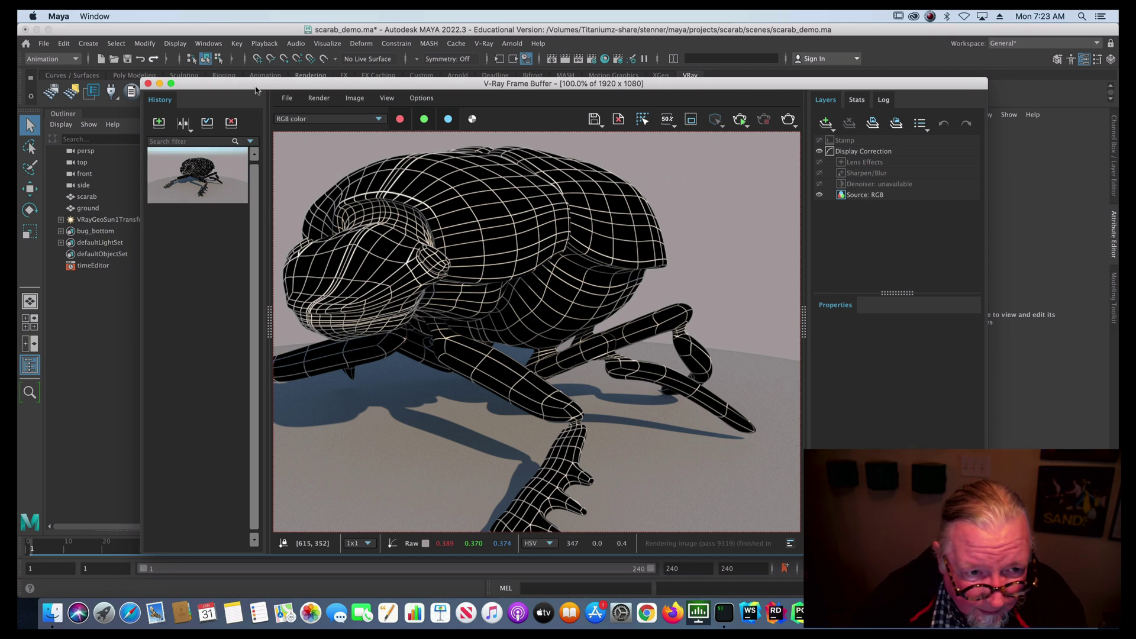
{"action": "left_click", "coordinate": [149, 84]}
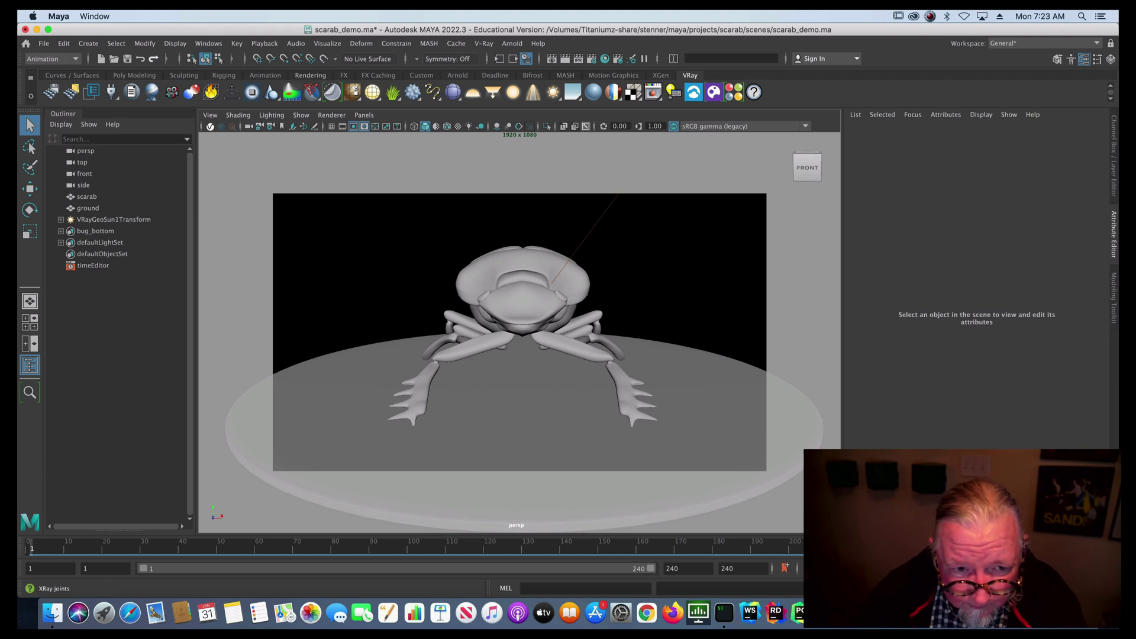
Set the render File Name Prefix to scarab_wireframe
{"action": "left_click", "coordinate": [592, 60]}
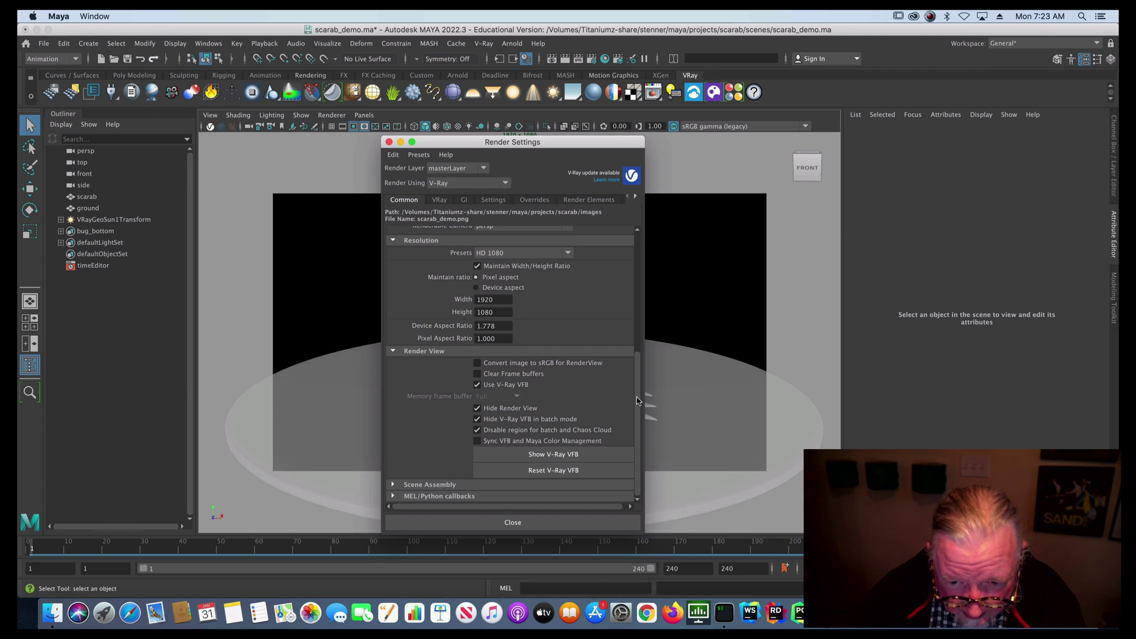
{"action": "left_click_drag", "start_coordinate": [638, 400], "coordinate": [648, 234]}
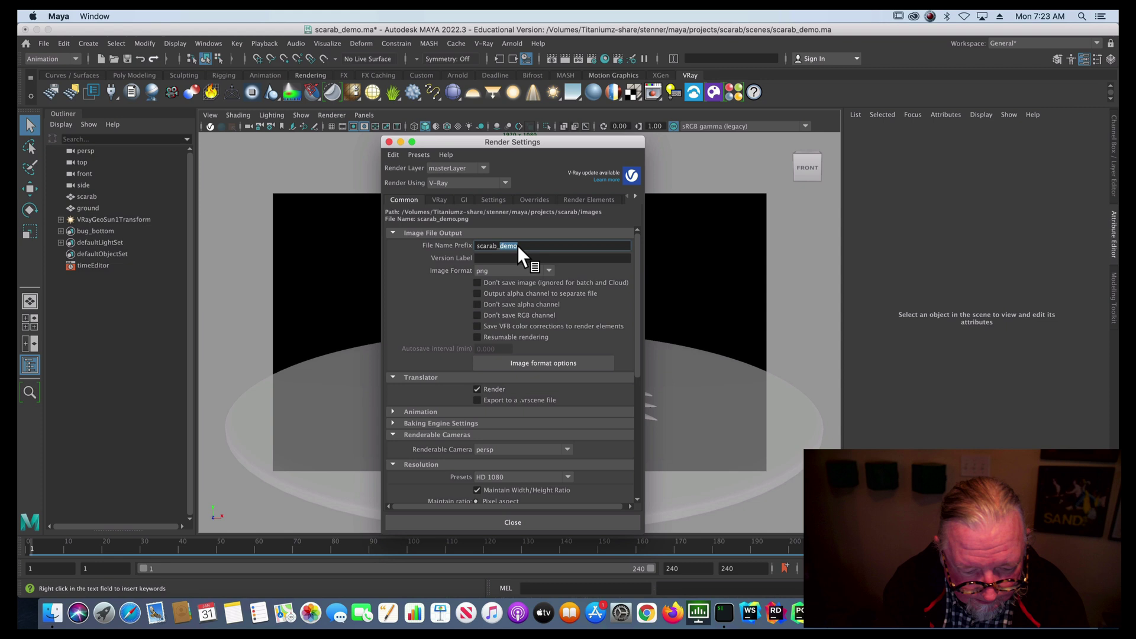
{"action": "type", "text": "wireframe"}
{"action": "key", "text": "Return"}
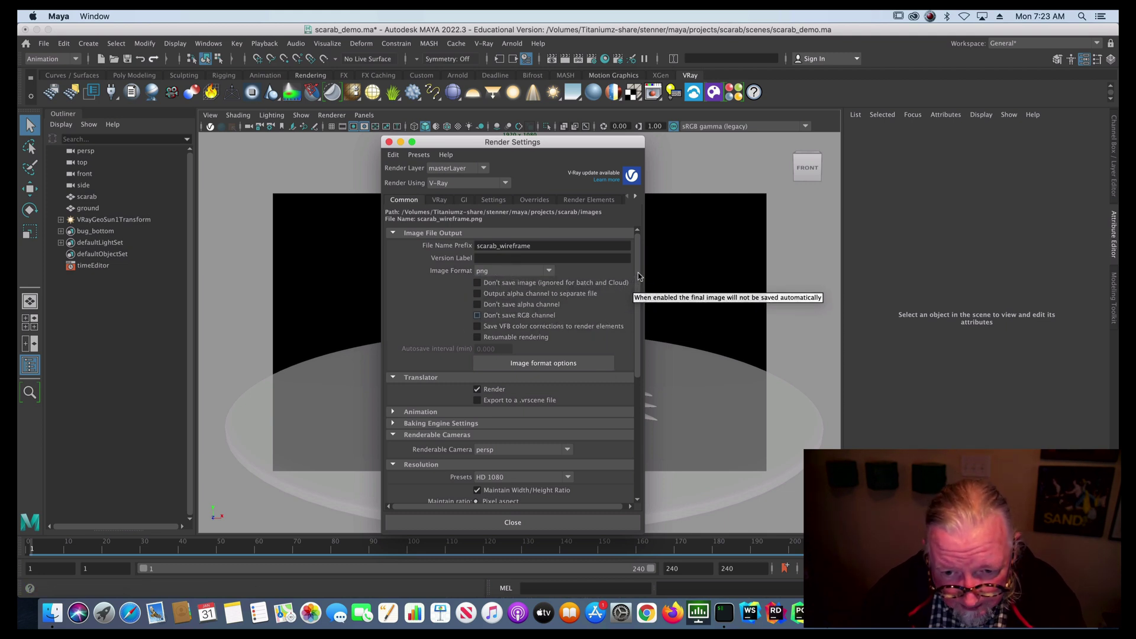
Check the 1–240 animation frame range and the V-Ray overrides, then close Render Settings
{"action": "scroll", "coordinate": [639, 281], "scroll_direction": "down", "scroll_amount": 1}
{"action": "scroll", "coordinate": [639, 282], "scroll_direction": "down", "scroll_amount": 5}
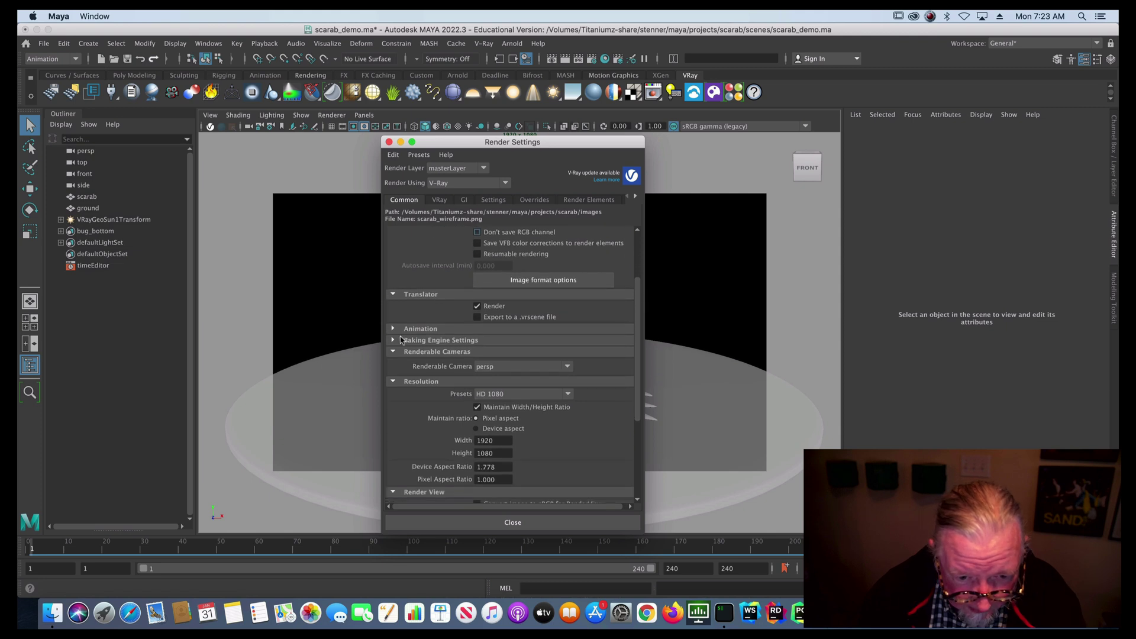
{"action": "left_click", "coordinate": [393, 329]}
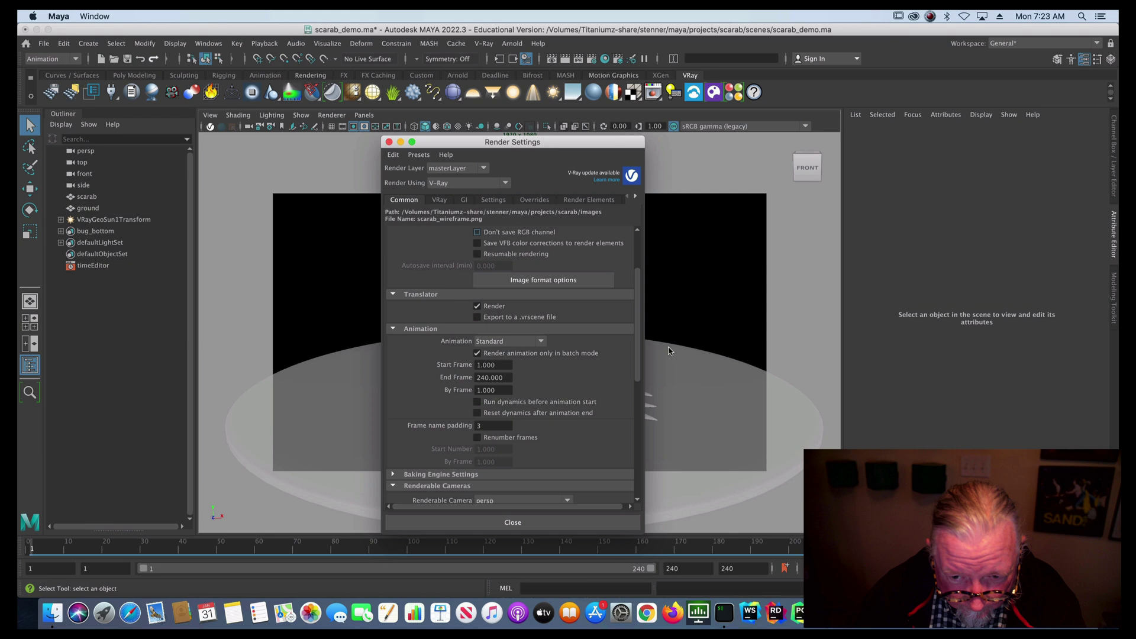
{"action": "scroll", "coordinate": [624, 331], "scroll_direction": "down", "scroll_amount": 10}
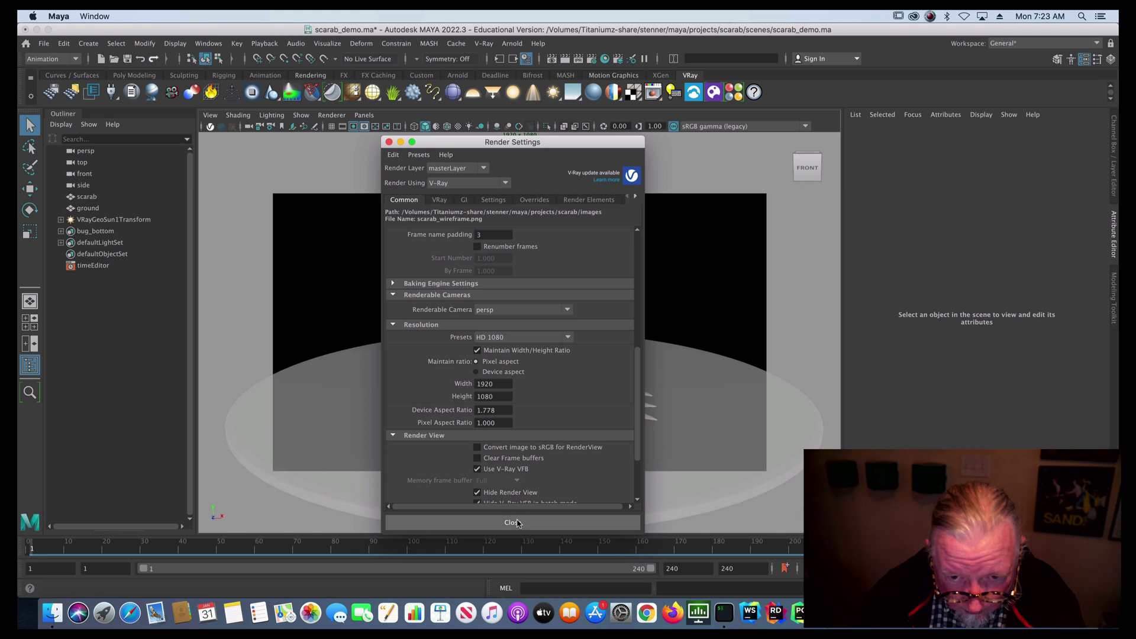
{"action": "left_click", "coordinate": [533, 201]}
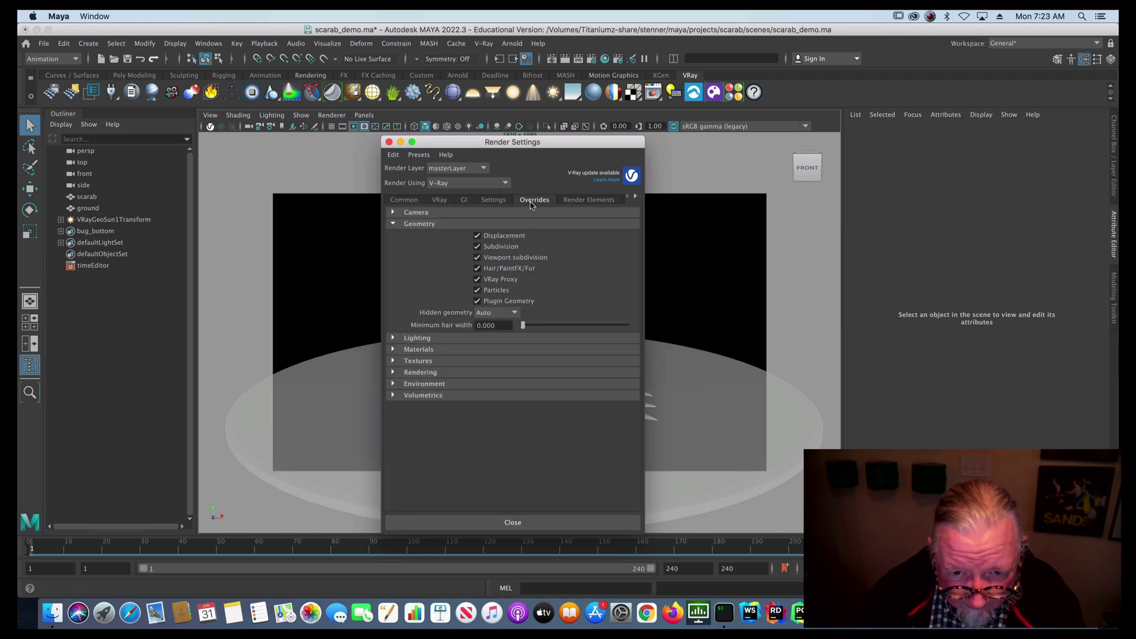
{"action": "left_click", "coordinate": [513, 523]}
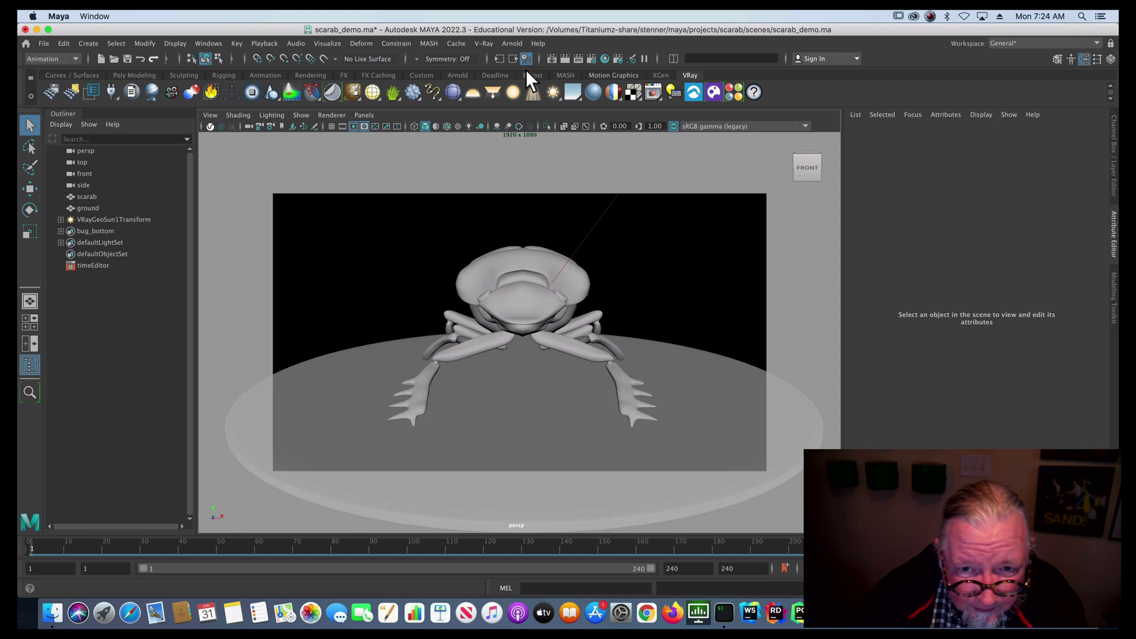
Open the Deadline submission form from the Deadline shelf and replace 'demo' in the job name with 'wirefram'
{"action": "left_click", "coordinate": [496, 76]}
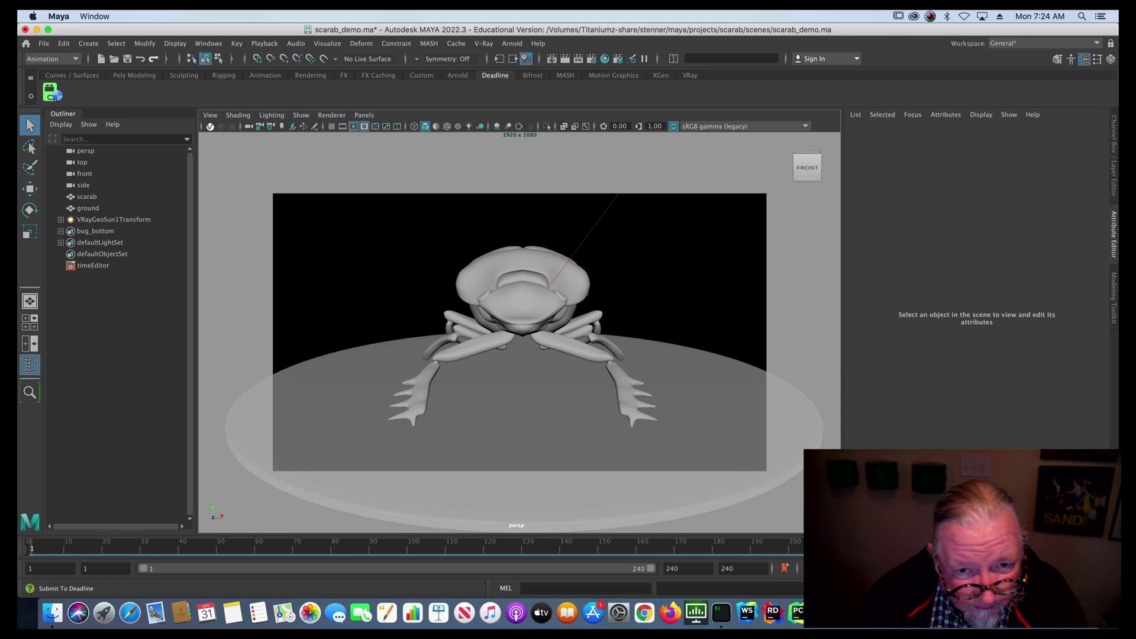
{"action": "left_click", "coordinate": [52, 93]}
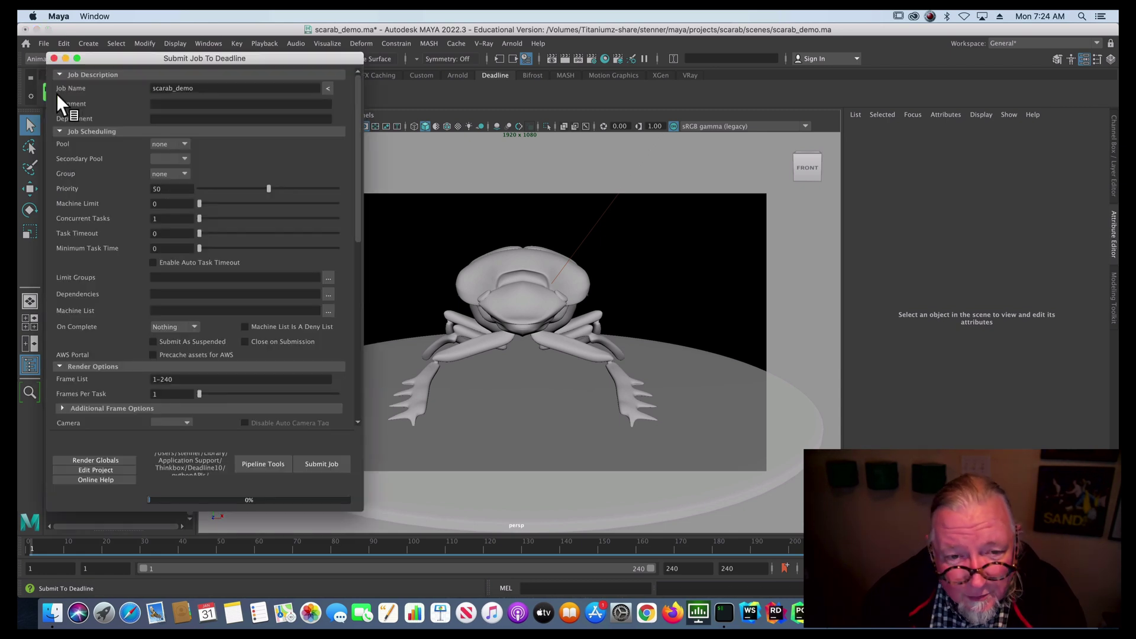
{"action": "left_click_drag", "start_coordinate": [263, 62], "coordinate": [602, 83]}
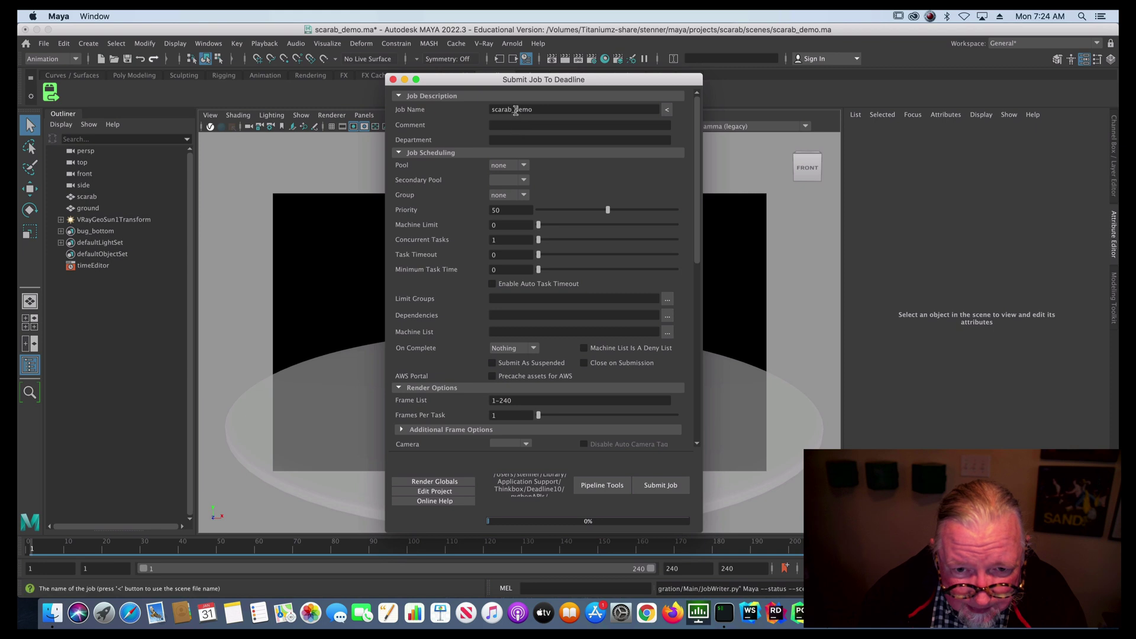
{"action": "left_click_drag", "start_coordinate": [514, 110], "coordinate": [528, 110]}
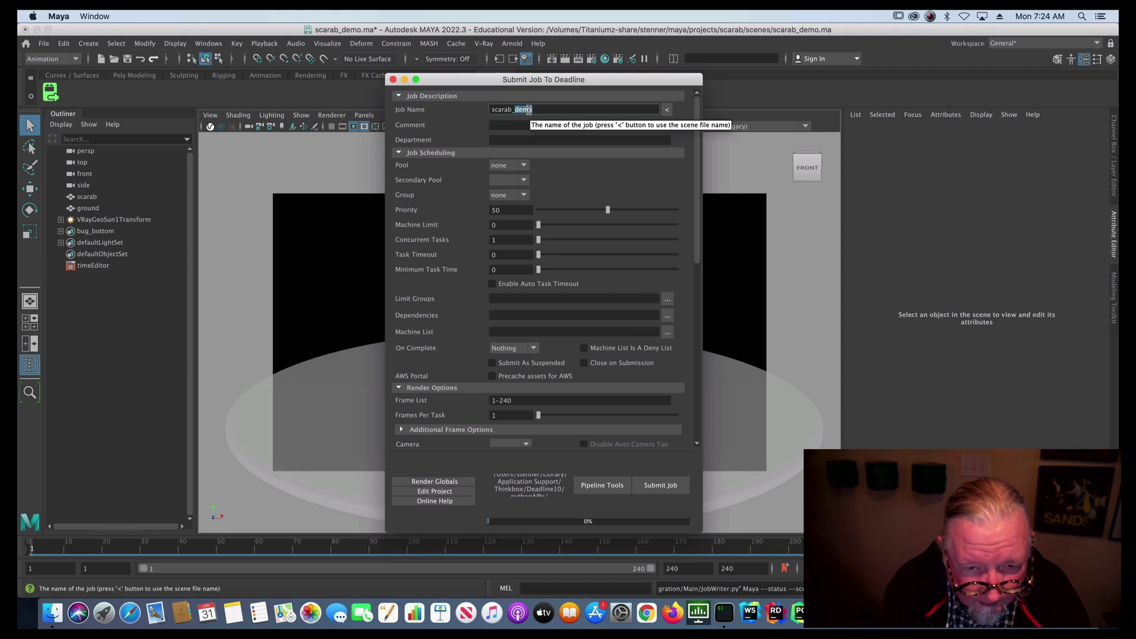
{"action": "type", "text": "wirefram"}
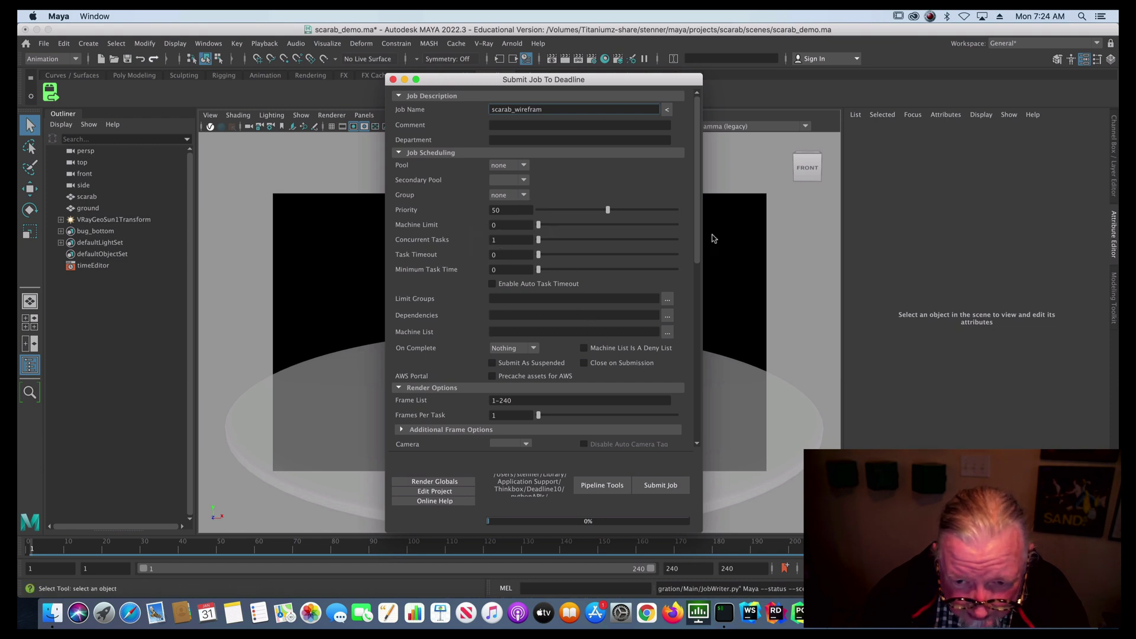
Confirm the submission's frame list is 1-240
{"action": "left_click_drag", "start_coordinate": [698, 243], "coordinate": [697, 325]}
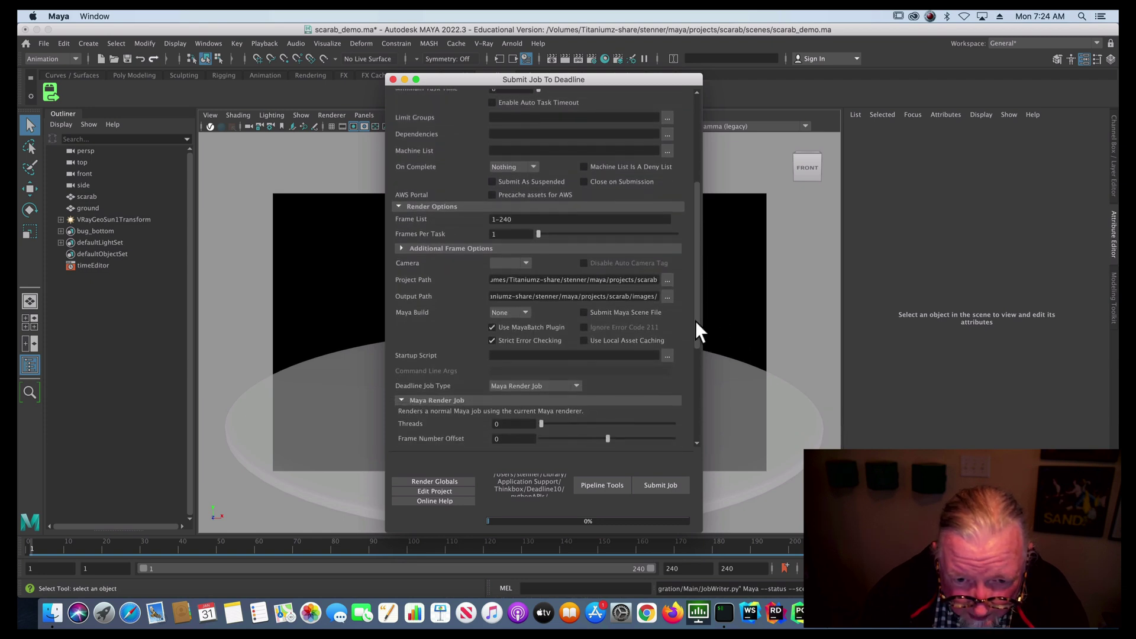
{"action": "left_click", "coordinate": [523, 220]}
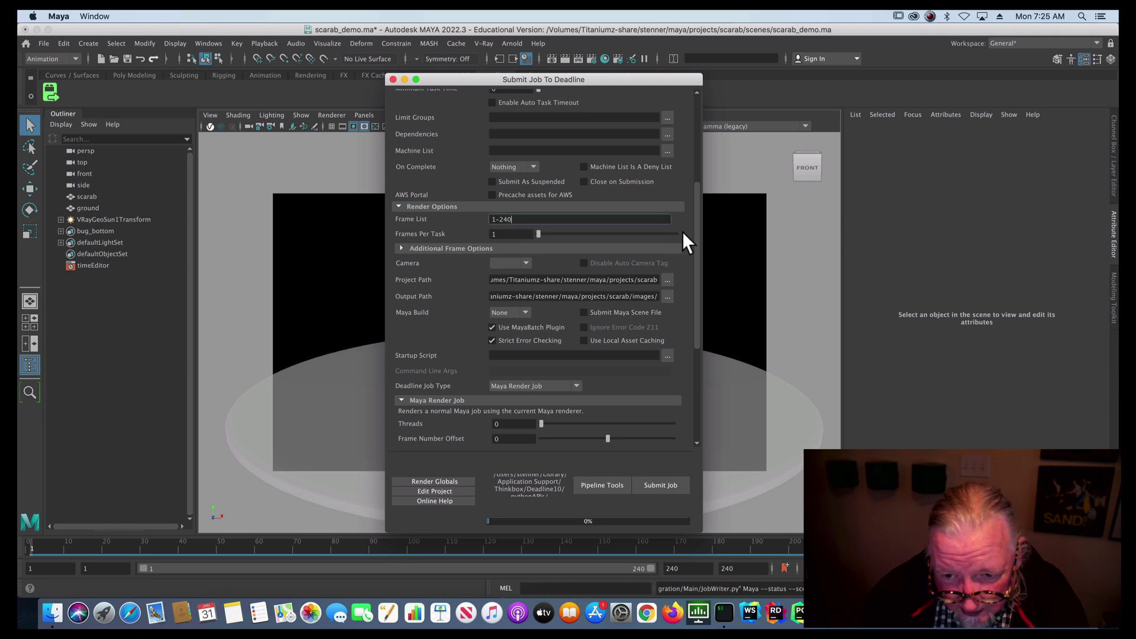
{"action": "scroll", "coordinate": [696, 226], "scroll_direction": "down", "scroll_amount": 3}
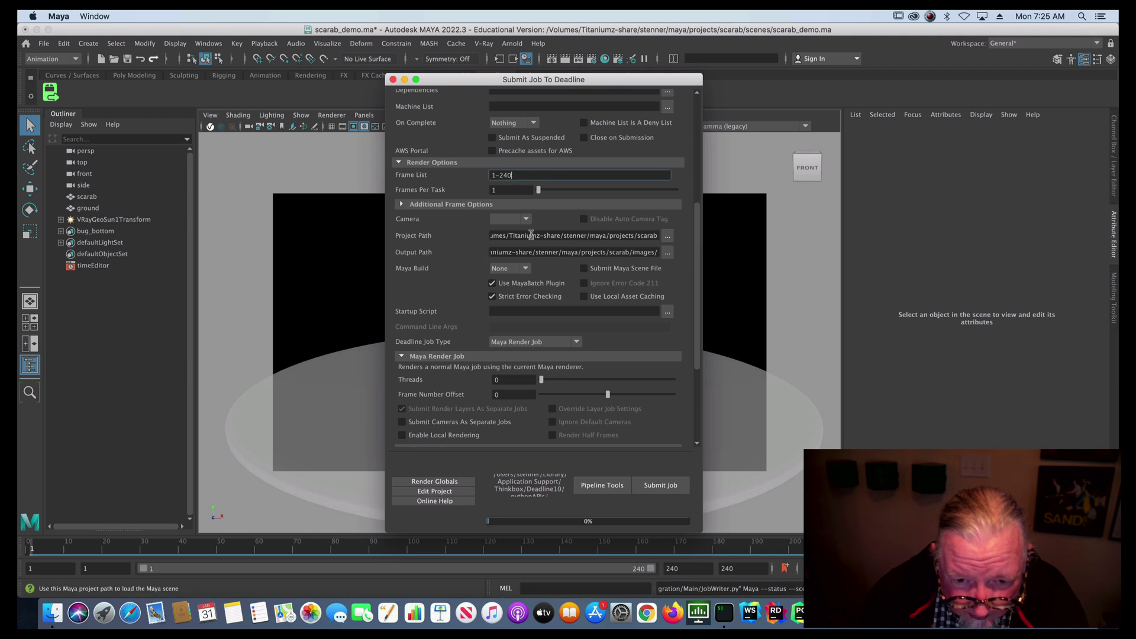
Review the shared-volume project and output paths, then submit the scarab_wirefram job to Deadline
{"action": "left_click_drag", "start_coordinate": [508, 236], "coordinate": [608, 236]}
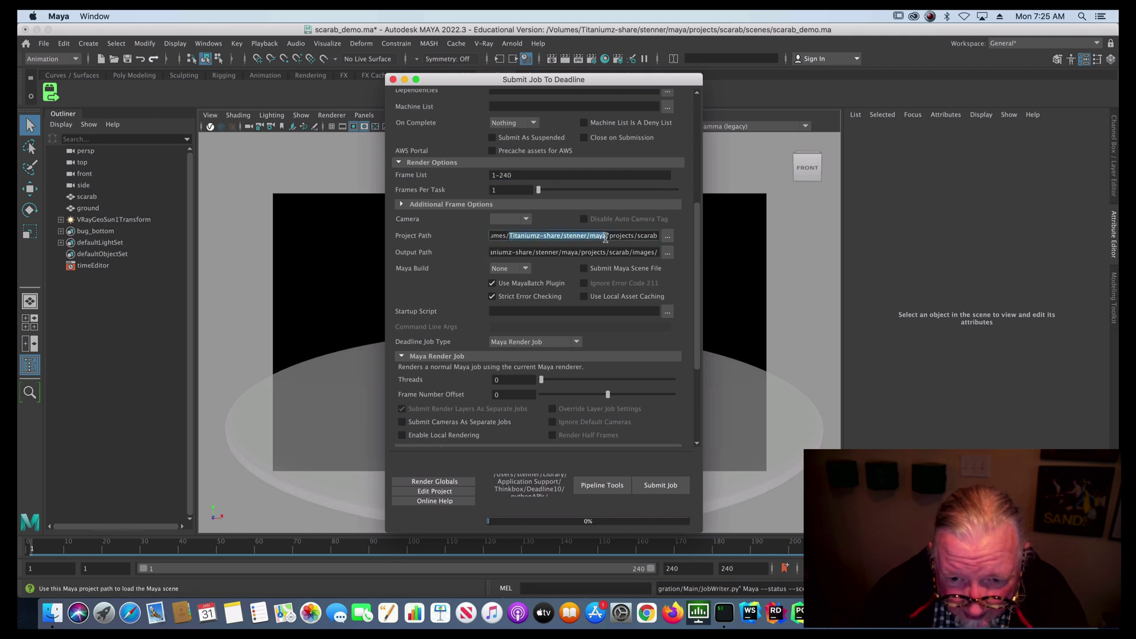
{"action": "left_click", "coordinate": [538, 253]}
{"action": "left_click_drag", "start_coordinate": [536, 253], "coordinate": [619, 253]}
{"action": "left_click_drag", "start_coordinate": [532, 252], "coordinate": [474, 250]}
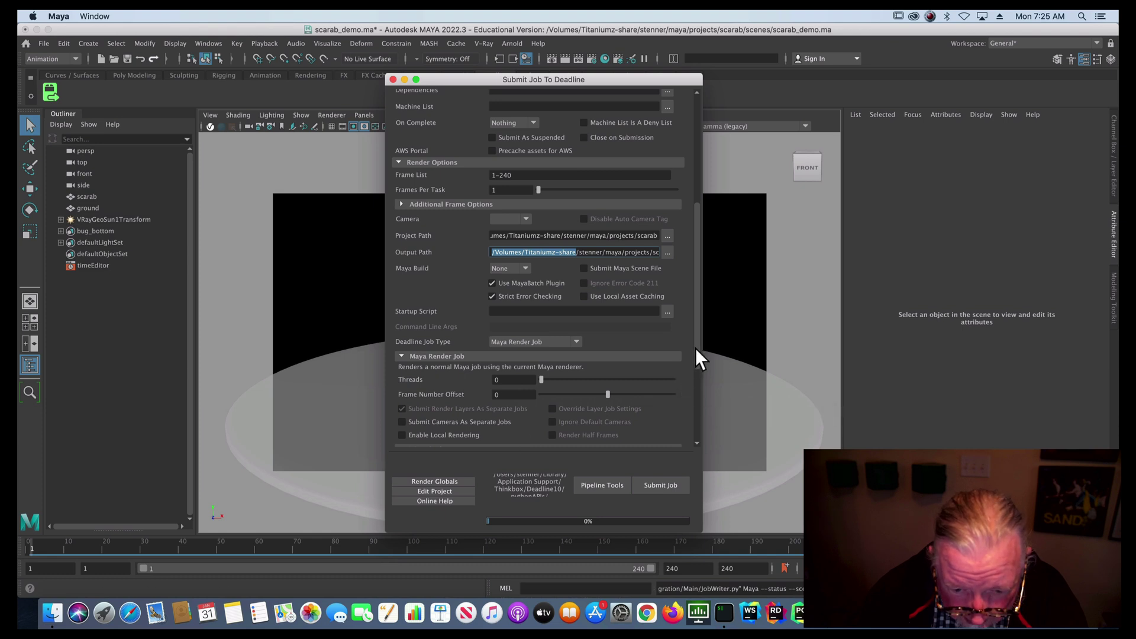
{"action": "left_click_drag", "start_coordinate": [695, 348], "coordinate": [696, 418]}
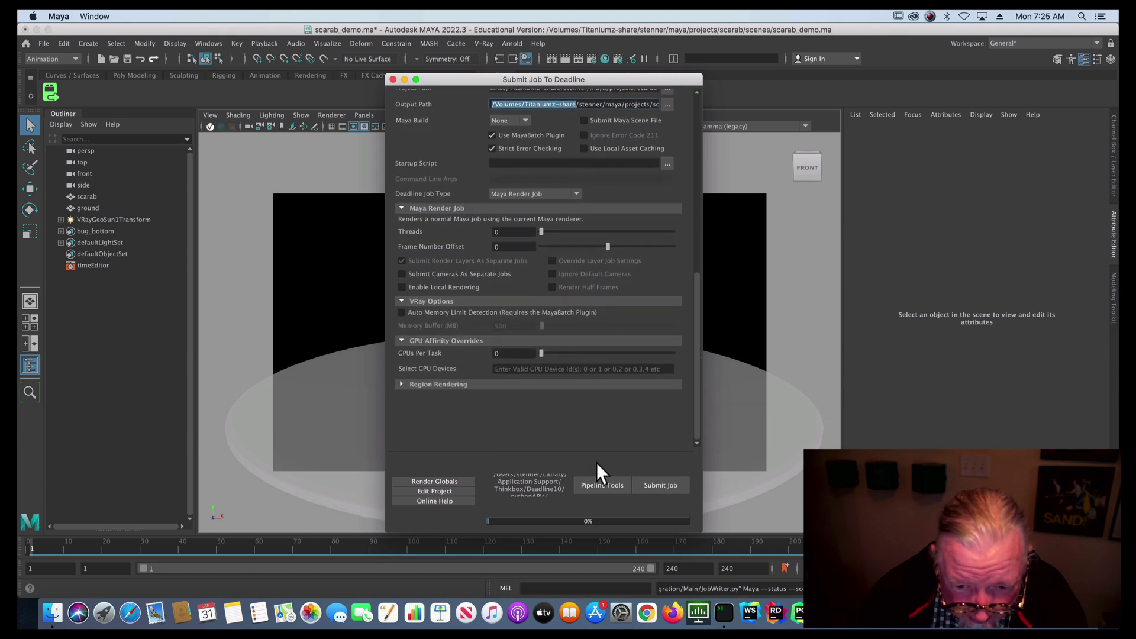
{"action": "left_click", "coordinate": [652, 485]}
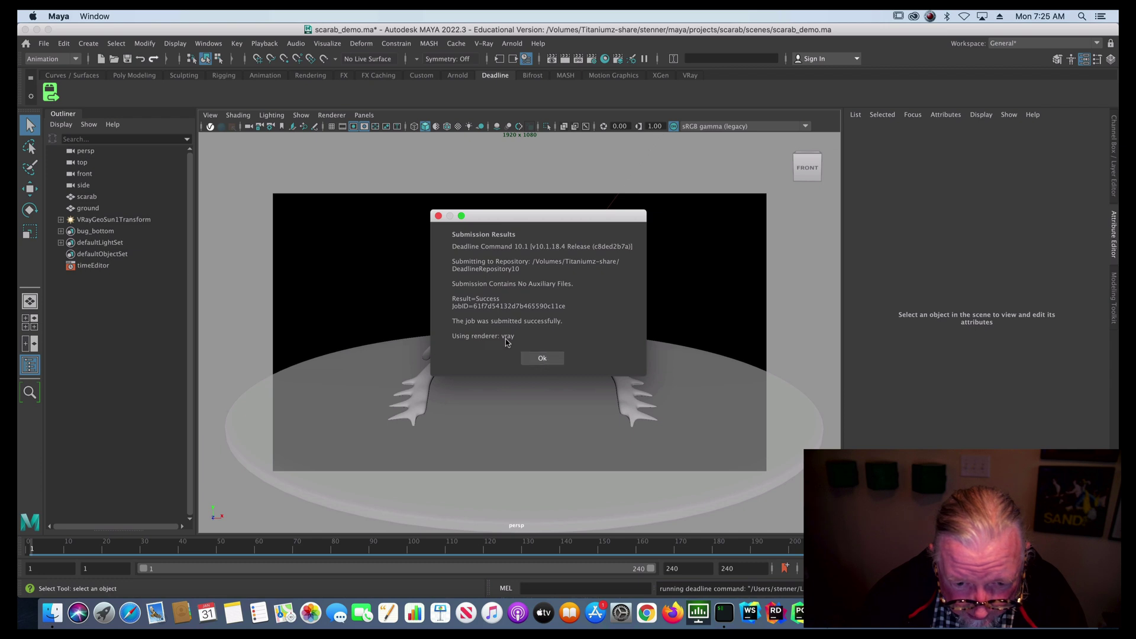
Dismiss the Submission Results report and close the Submit Job To Deadline window
{"action": "left_click", "coordinate": [542, 359]}
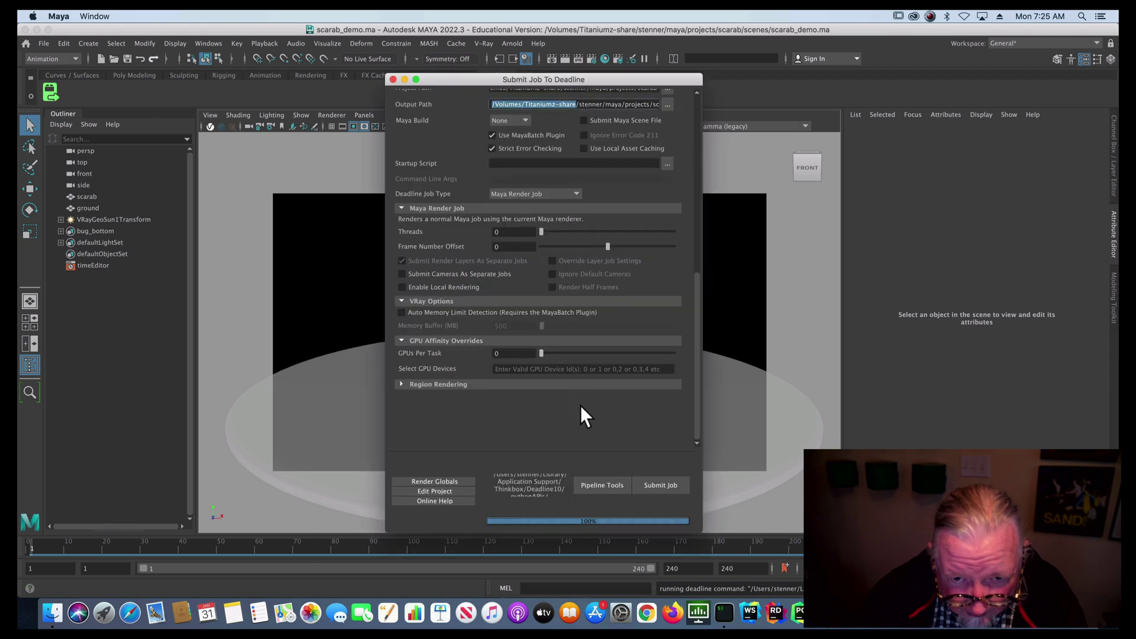
{"action": "left_click", "coordinate": [393, 79]}
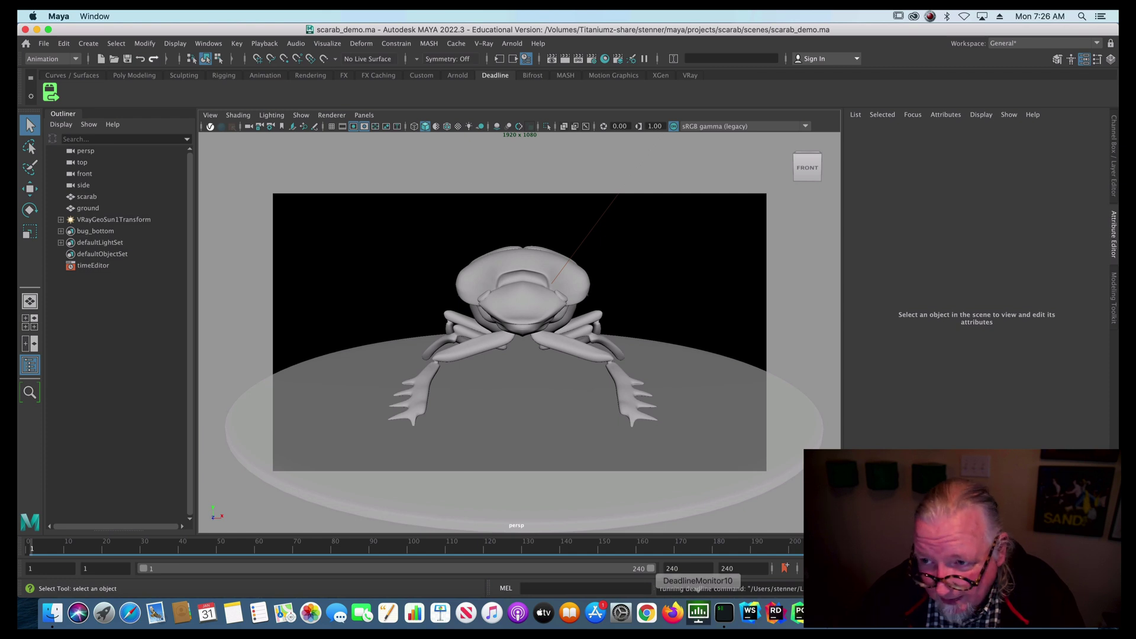
Launch Deadline Monitor 10 by searching 'dead' in Spotlight
{"action": "left_click", "coordinate": [1082, 17]}
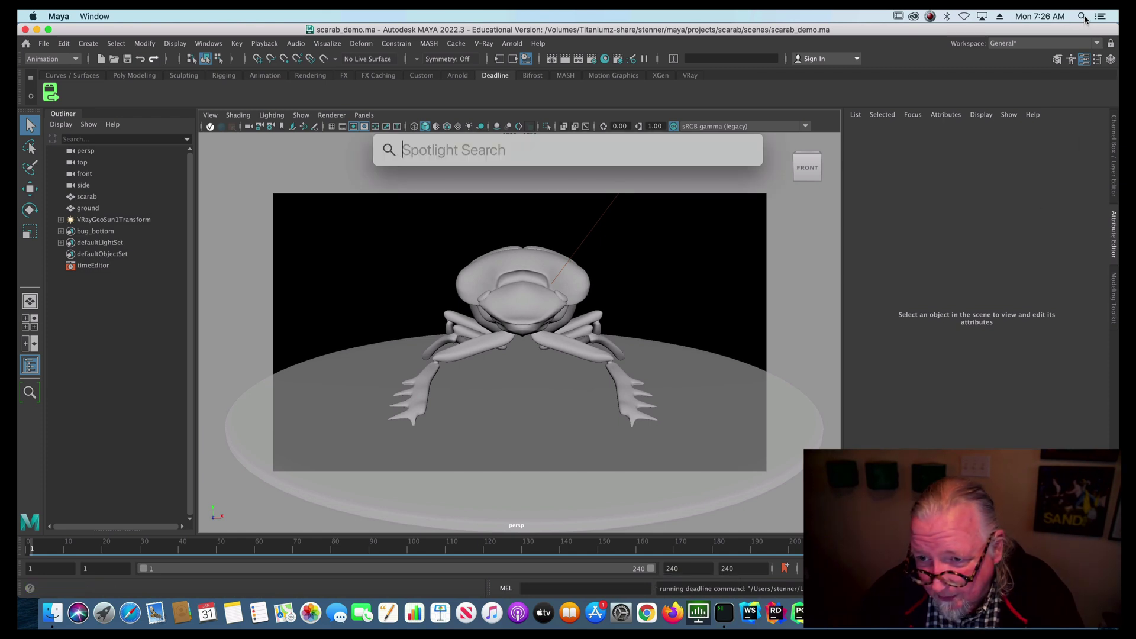
{"action": "type", "text": "dead"}
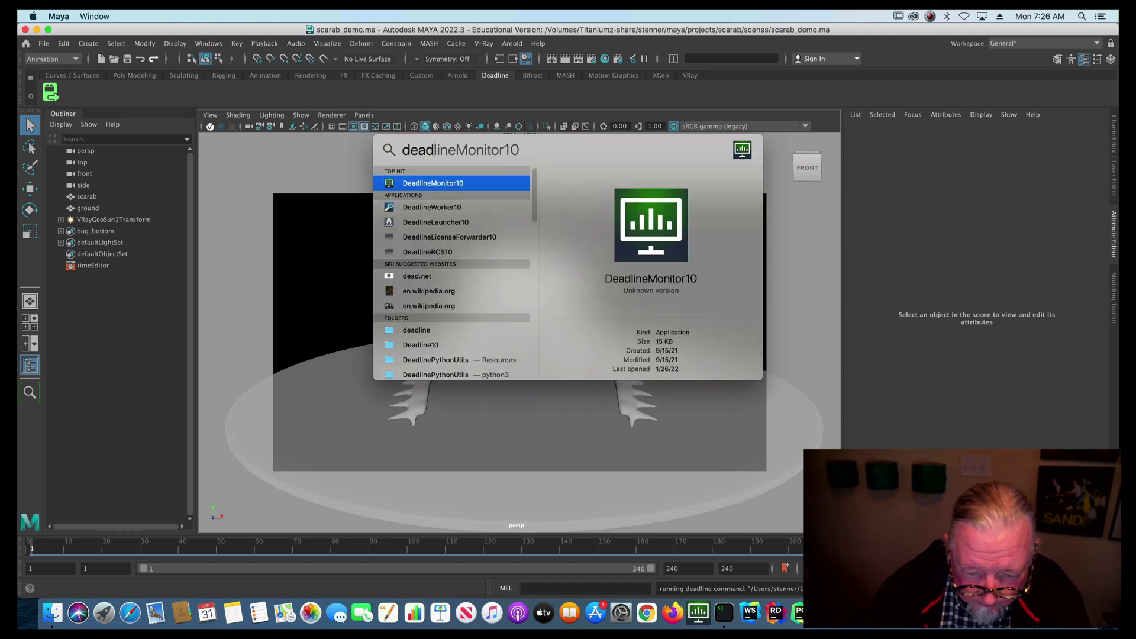
{"action": "key", "text": "Return"}
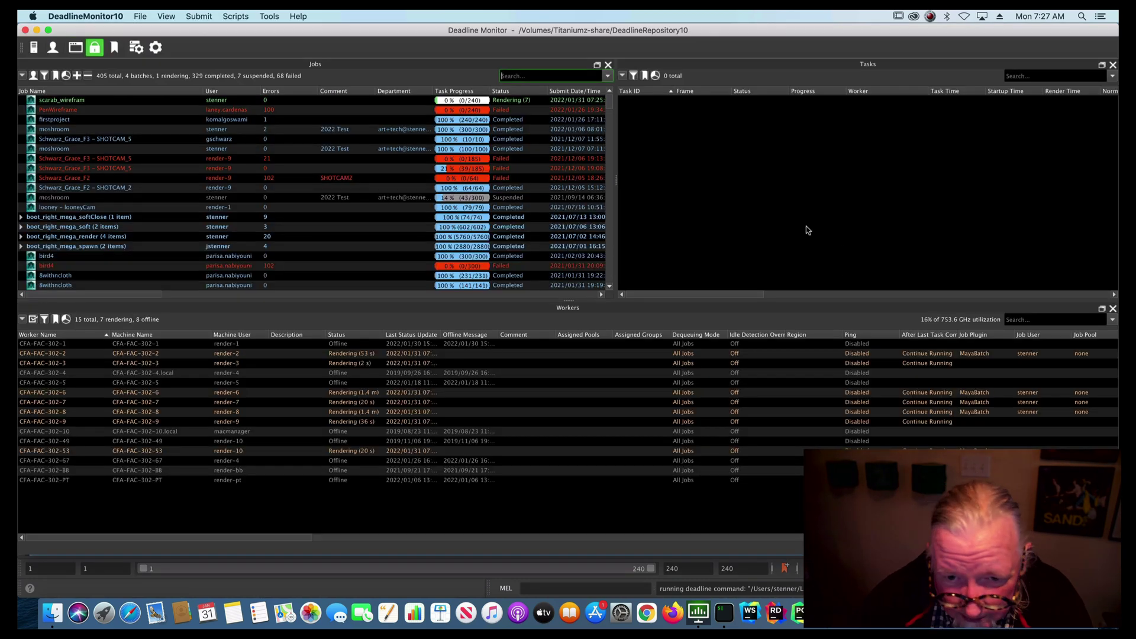
Select the scarab_wirefram job to list its 240 render tasks
{"action": "left_click", "coordinate": [55, 101]}
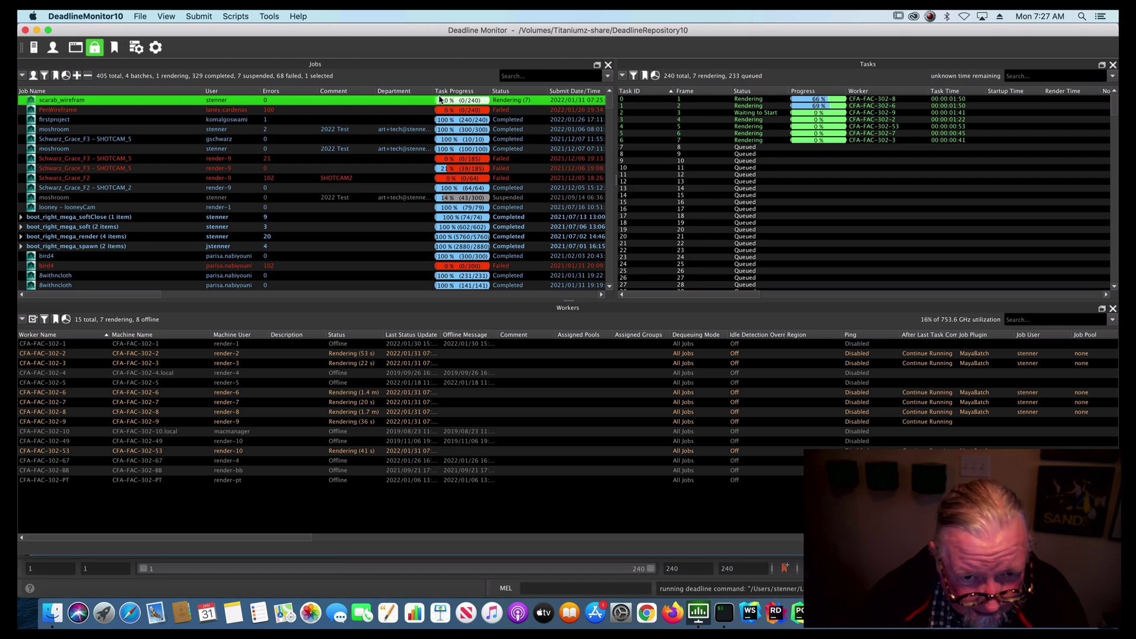
{"action": "right_click", "coordinate": [412, 102]}
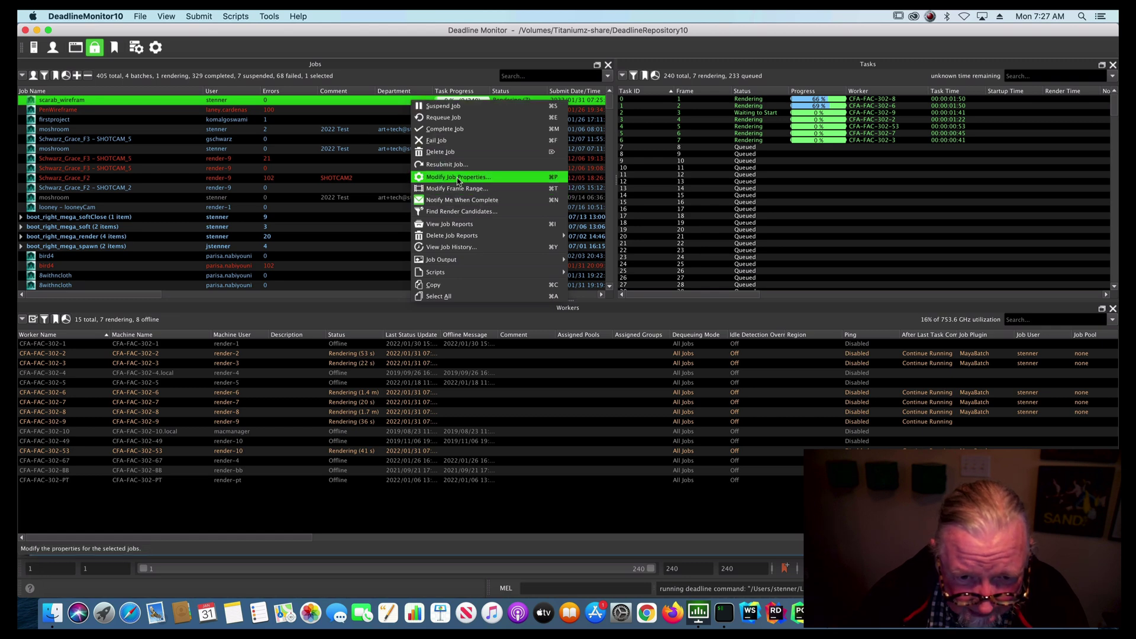
{"action": "left_click", "coordinate": [461, 227]}
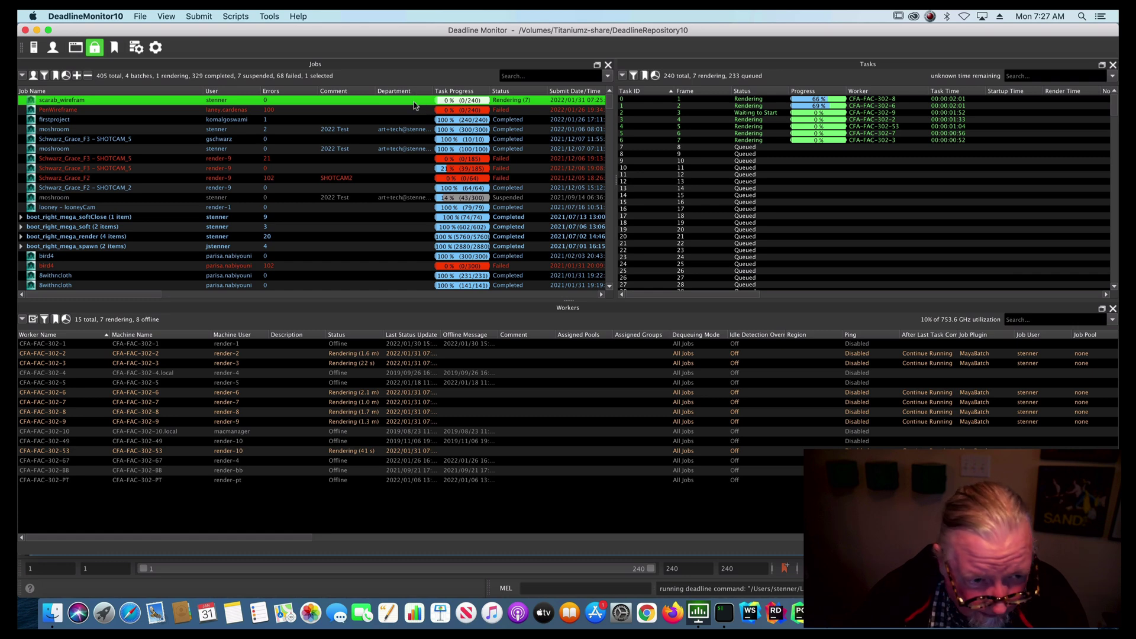
{"action": "right_click", "coordinate": [514, 102]}
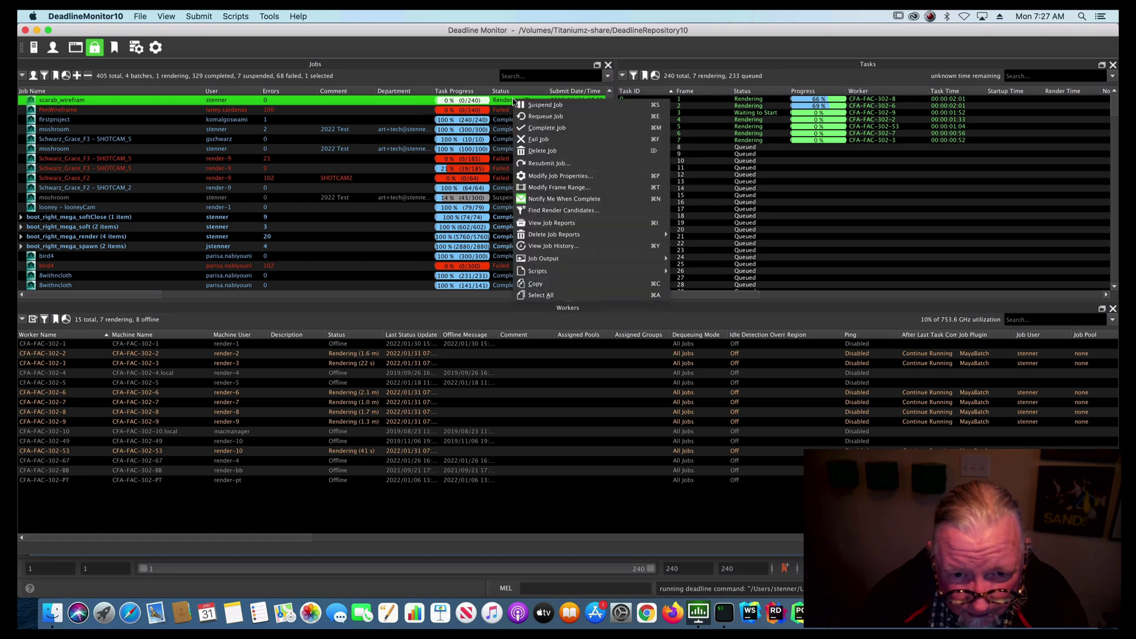
{"action": "left_click", "coordinate": [573, 225]}
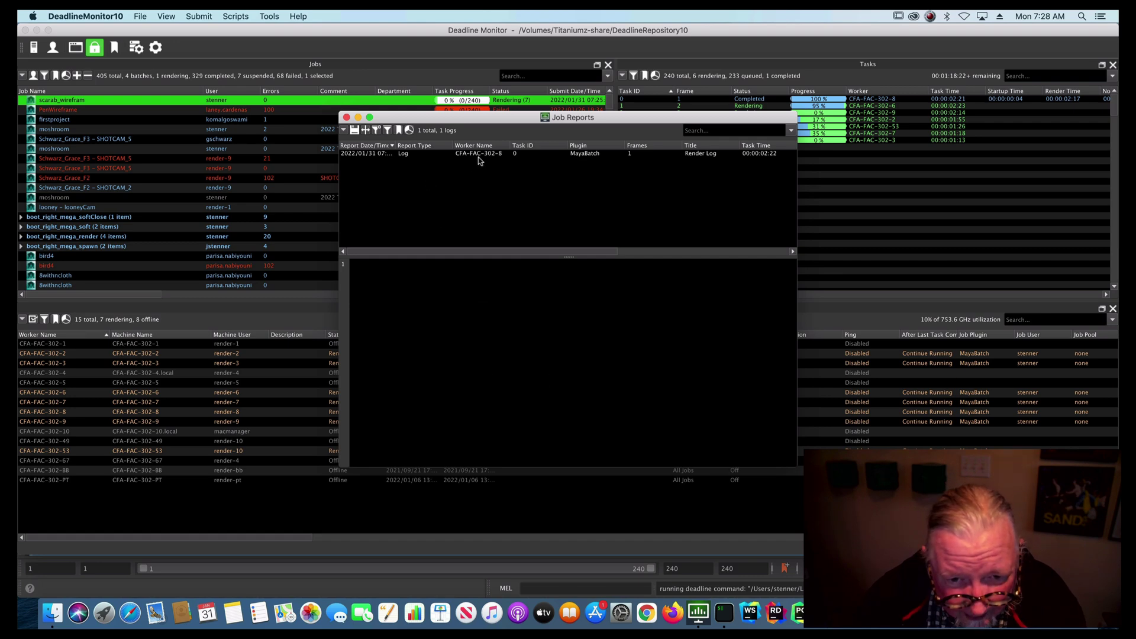
{"action": "left_click", "coordinate": [480, 157]}
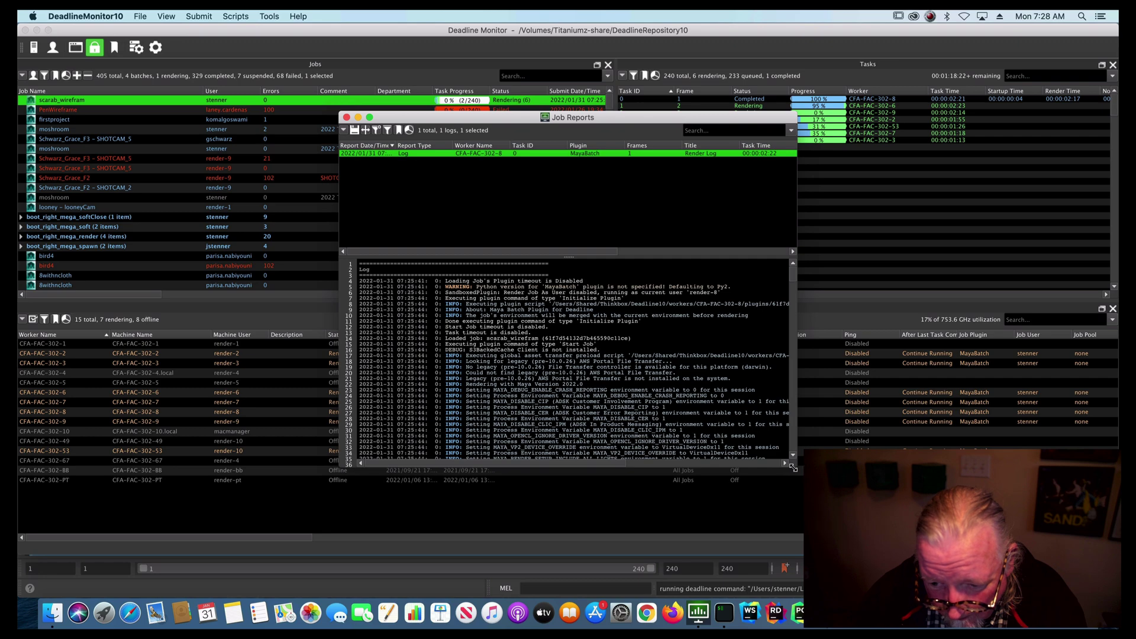
{"action": "left_click_drag", "start_coordinate": [793, 469], "coordinate": [929, 519]}
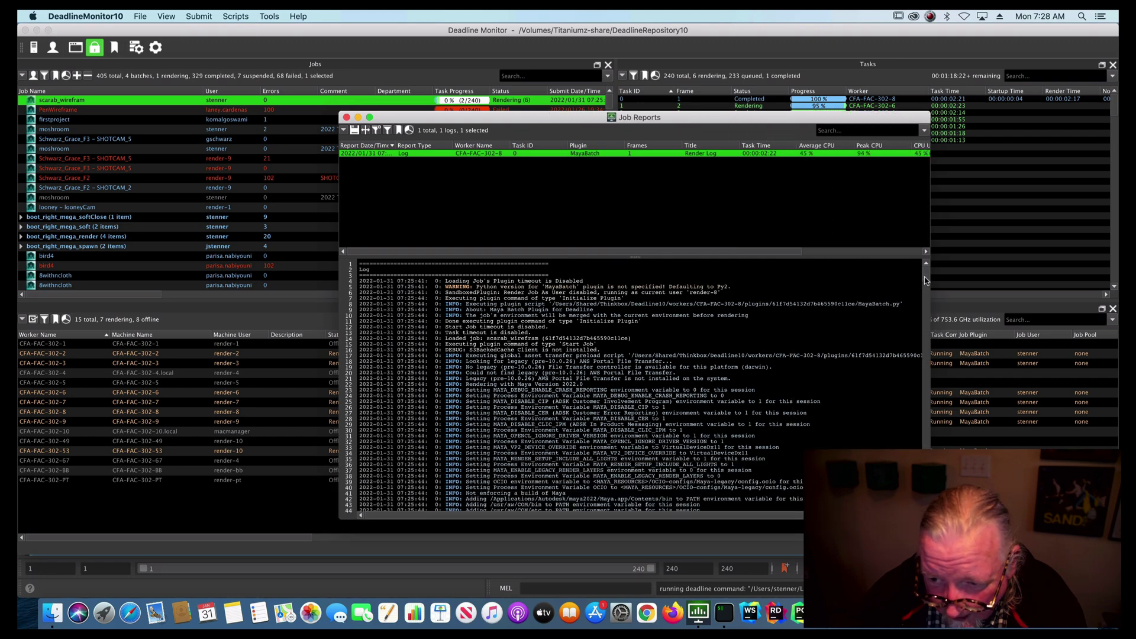
{"action": "left_click_drag", "start_coordinate": [927, 281], "coordinate": [928, 405]}
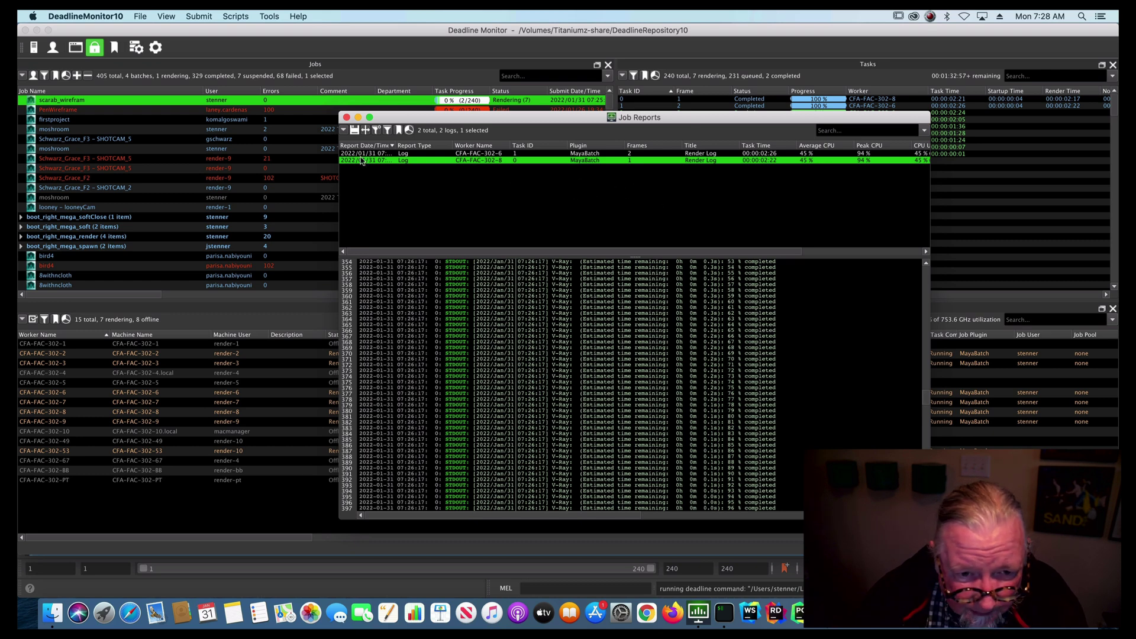
{"action": "left_click", "coordinate": [346, 117]}
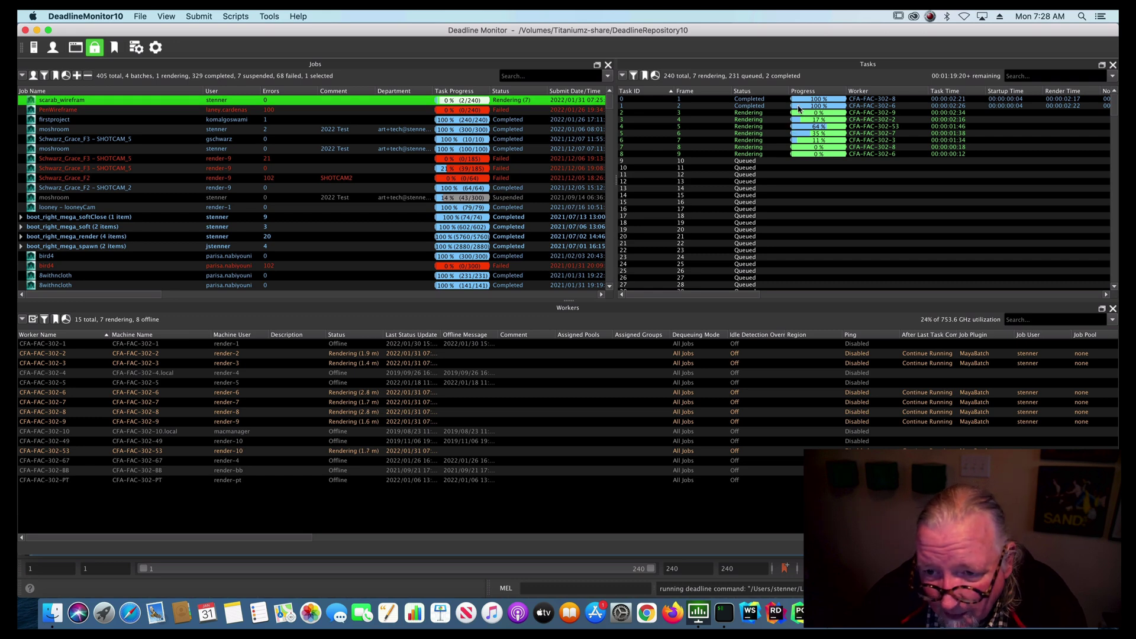
Find frame 2's output, scarab_wireframe.002.png, under the completed task's View Output menu
{"action": "right_click", "coordinate": [754, 107]}
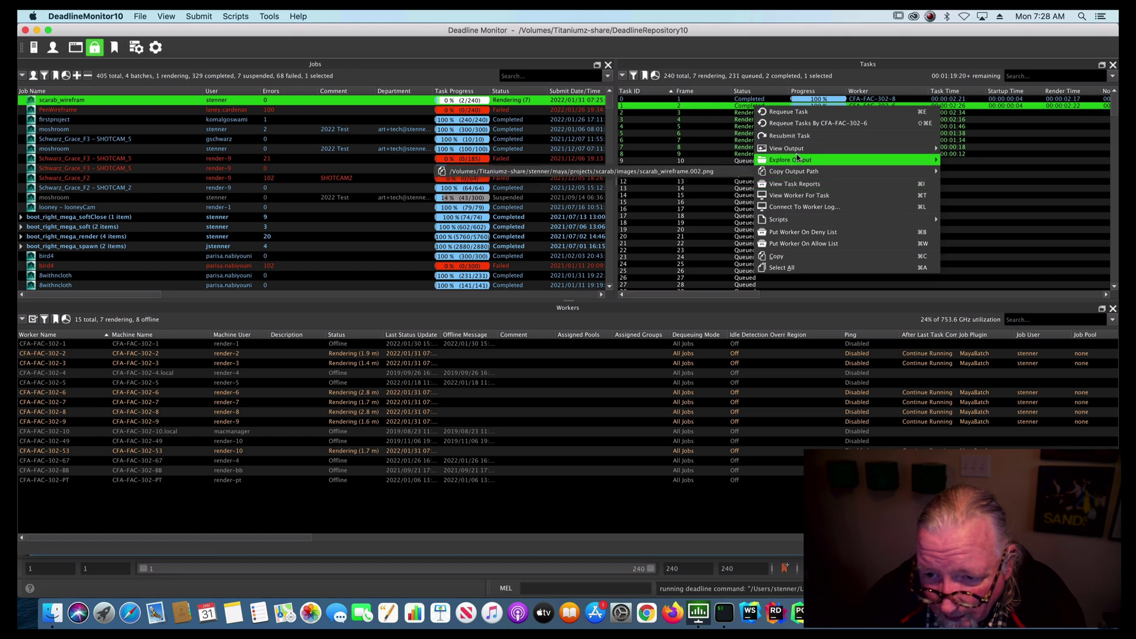
{"action": "mouse_move", "coordinate": [800, 148]}
{"action": "mouse_move", "coordinate": [973, 150]}
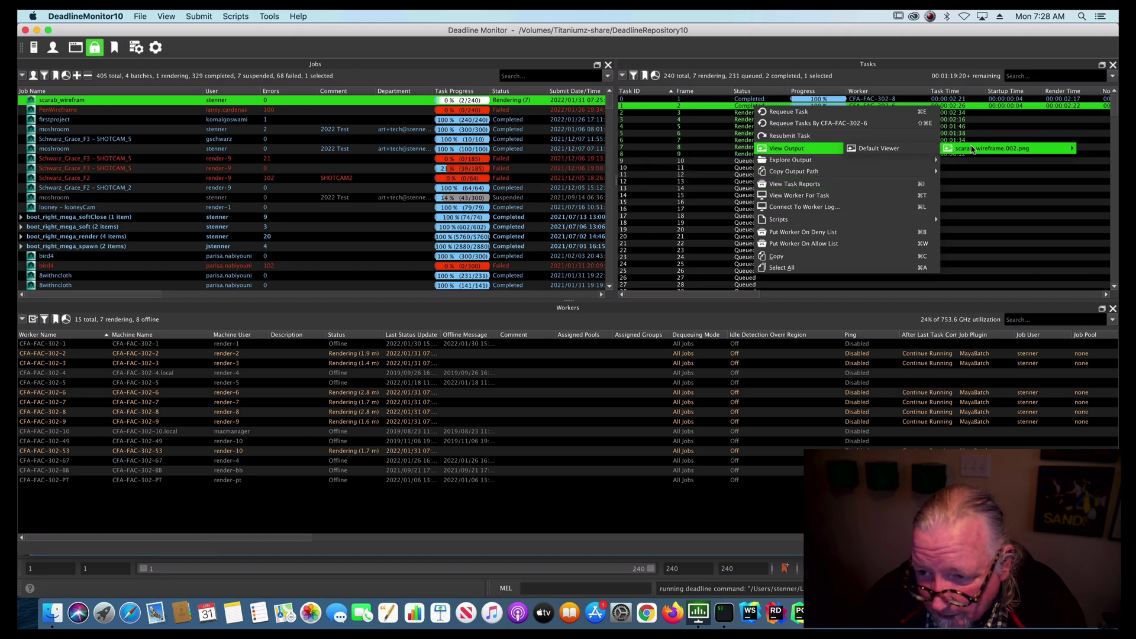
{"action": "left_click", "coordinate": [890, 150]}
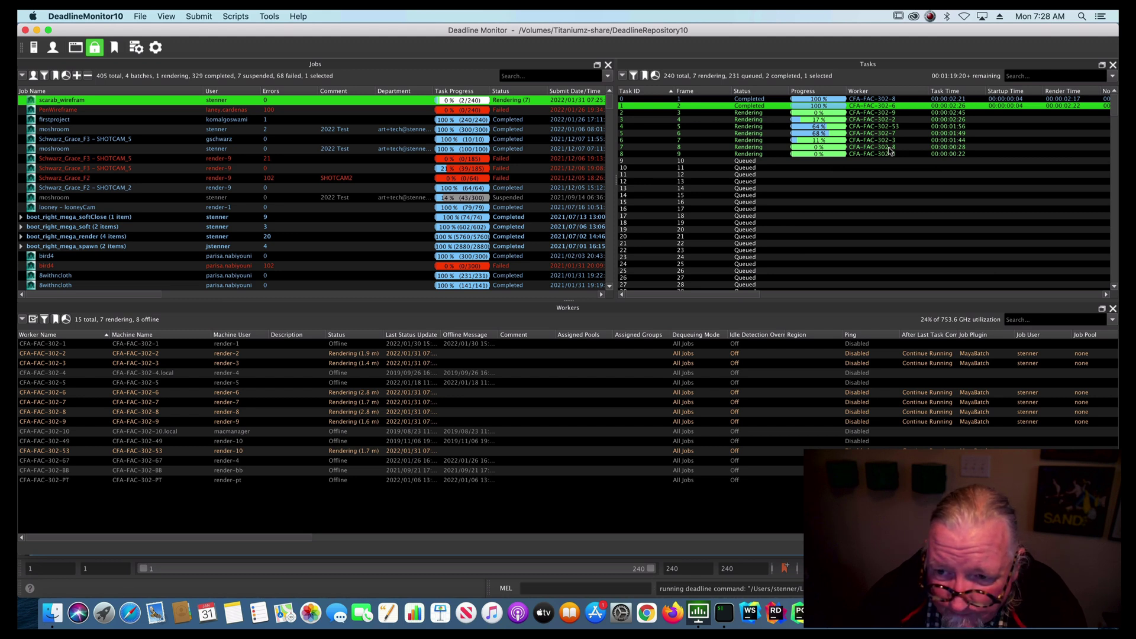
{"action": "right_click", "coordinate": [818, 110]}
Open scarab_wireframe.002.png in Preview to inspect the wireframe render, then close it
{"action": "mouse_move", "coordinate": [852, 150]}
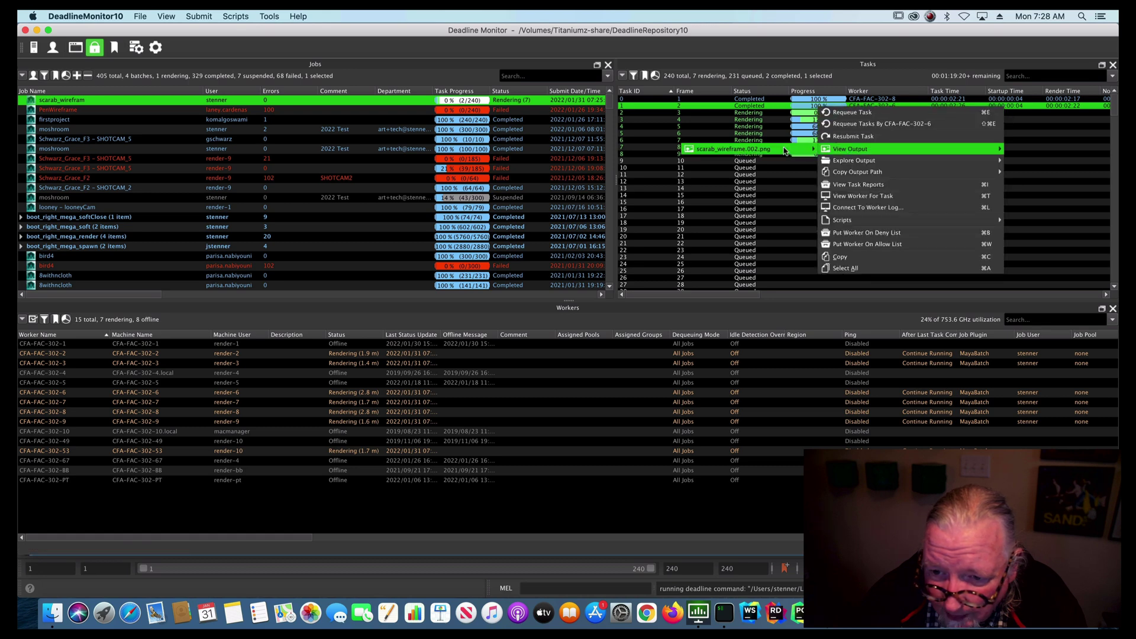
{"action": "left_click", "coordinate": [734, 149]}
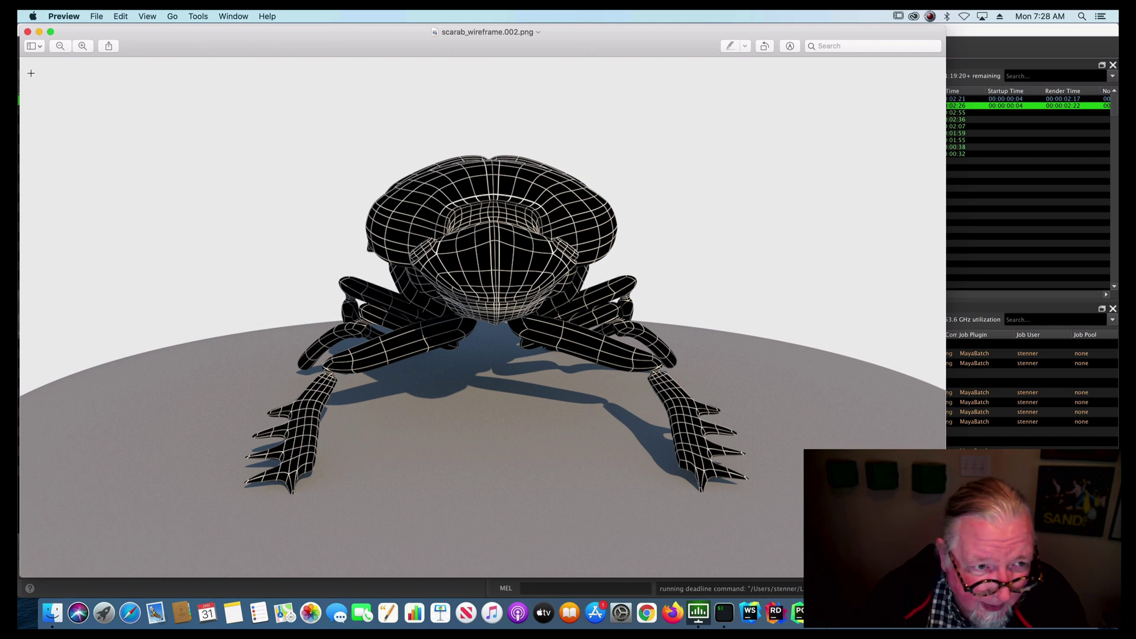
{"action": "left_click", "coordinate": [27, 31]}
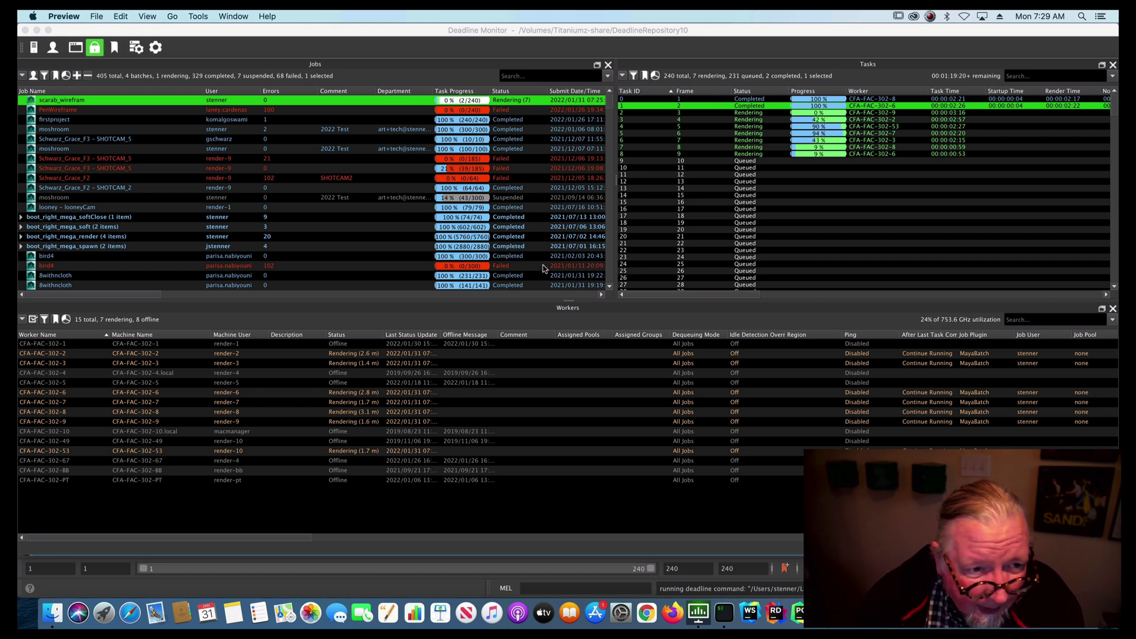
Quit Deadline Monitor 10, then quit Maya
{"action": "left_click", "coordinate": [66, 29]}
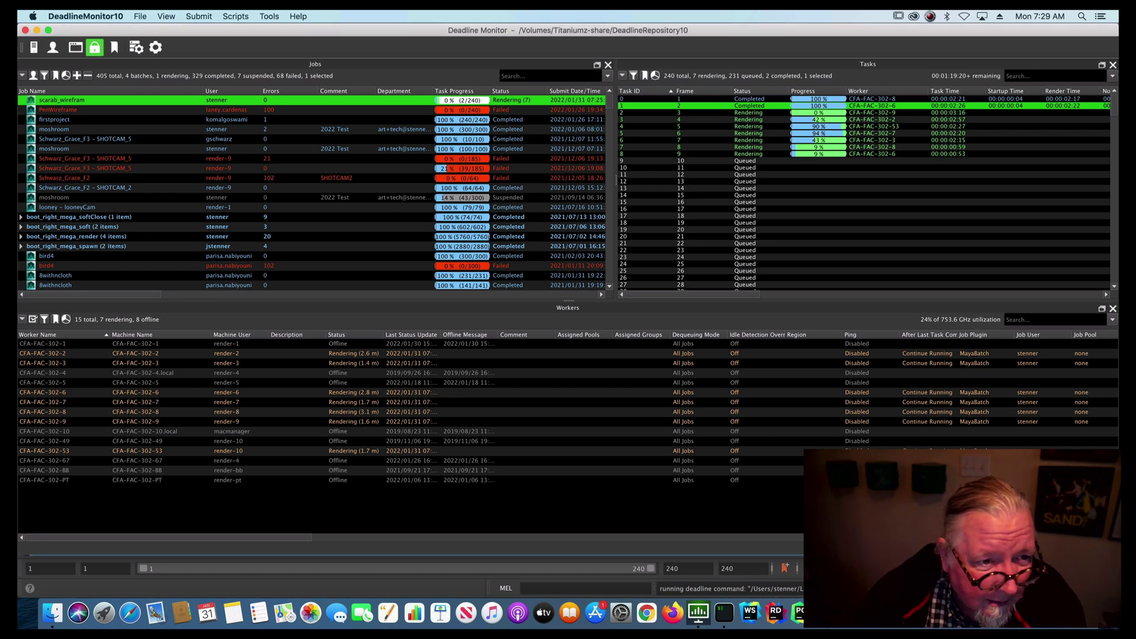
{"action": "left_click", "coordinate": [67, 16]}
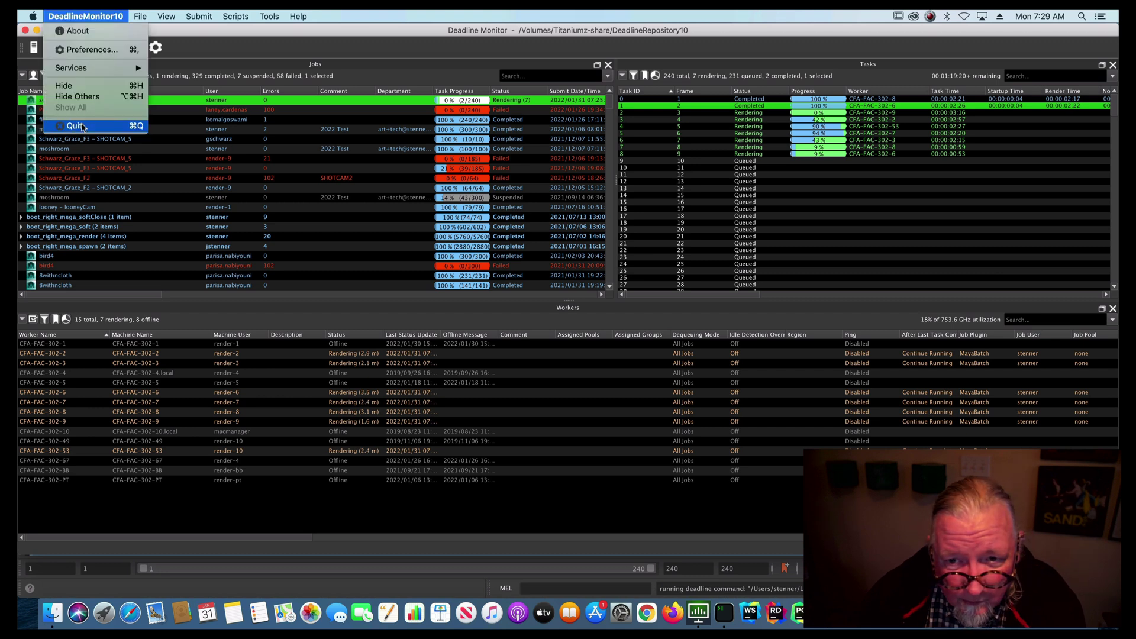
{"action": "left_click", "coordinate": [81, 126]}
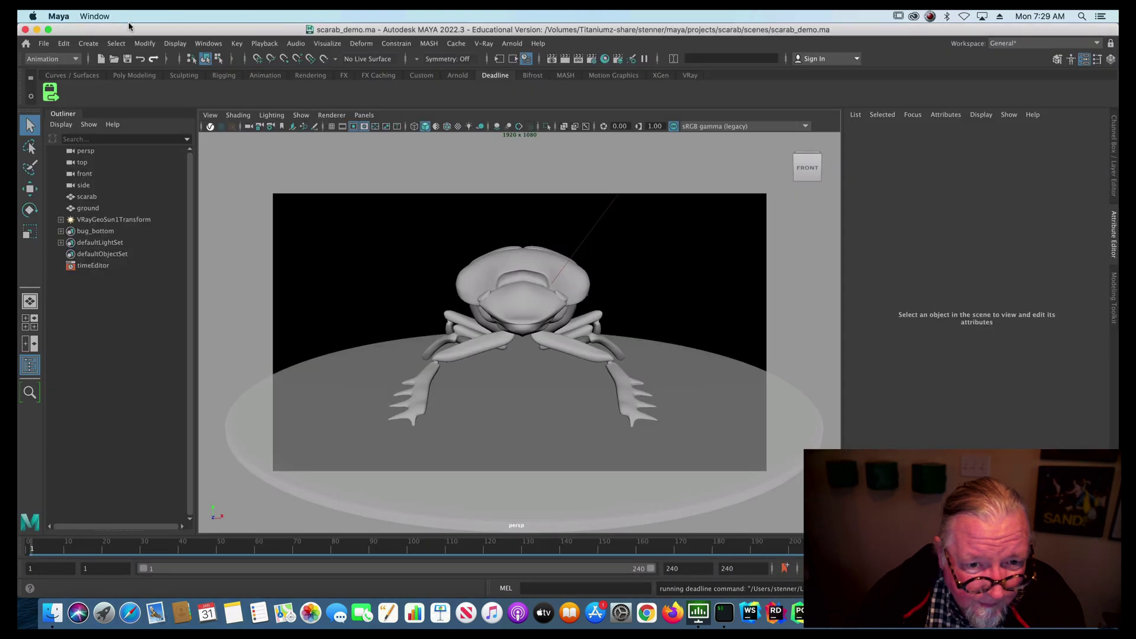
{"action": "left_click", "coordinate": [59, 16]}
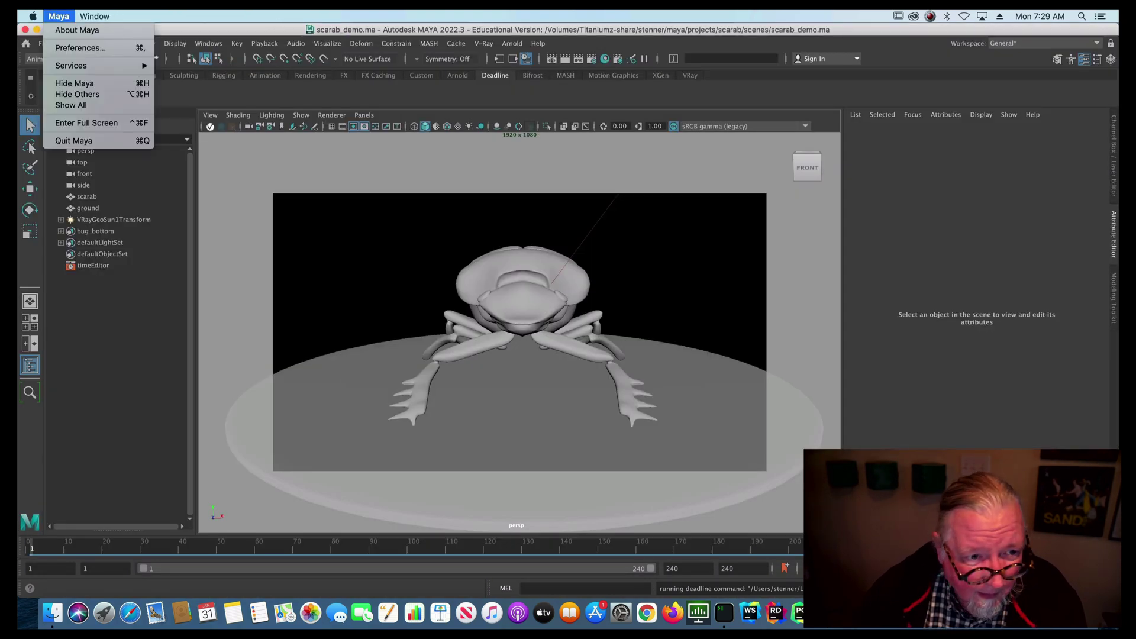
{"action": "left_click", "coordinate": [74, 141]}
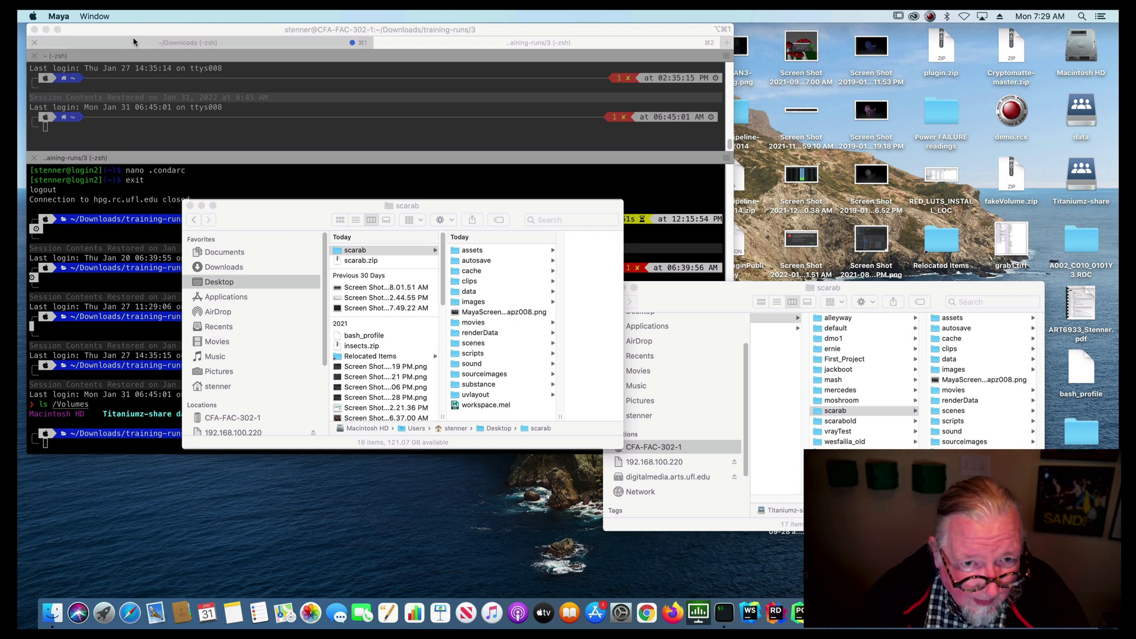
Switch to Finder and close the duplicate scarab folder window
{"action": "key", "text": "super+Tab"}
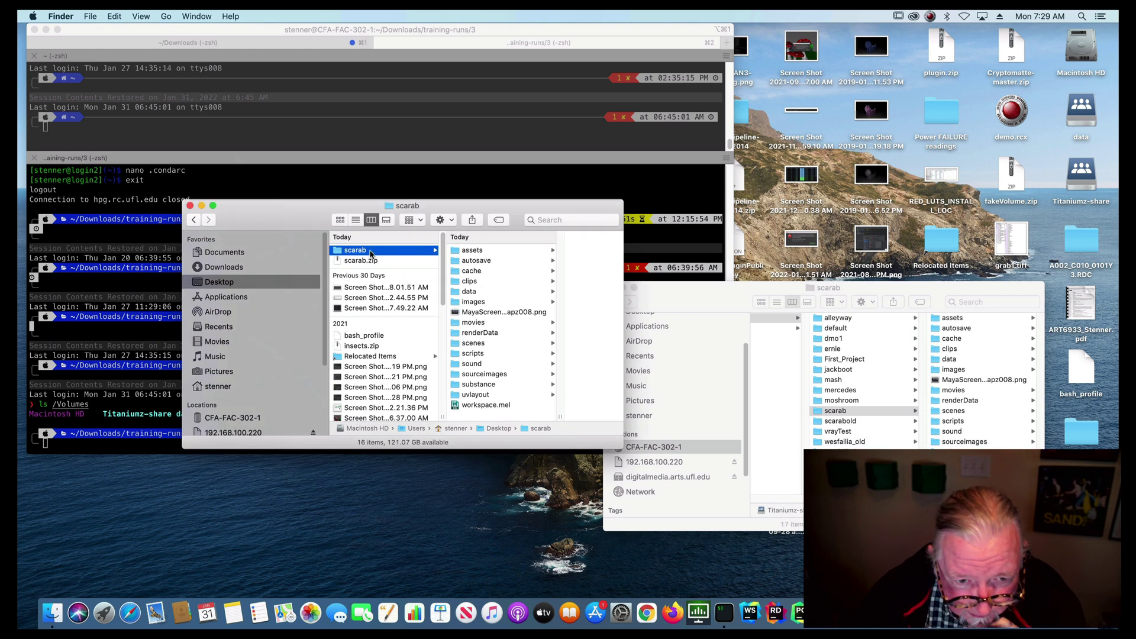
{"action": "left_click", "coordinate": [674, 305]}
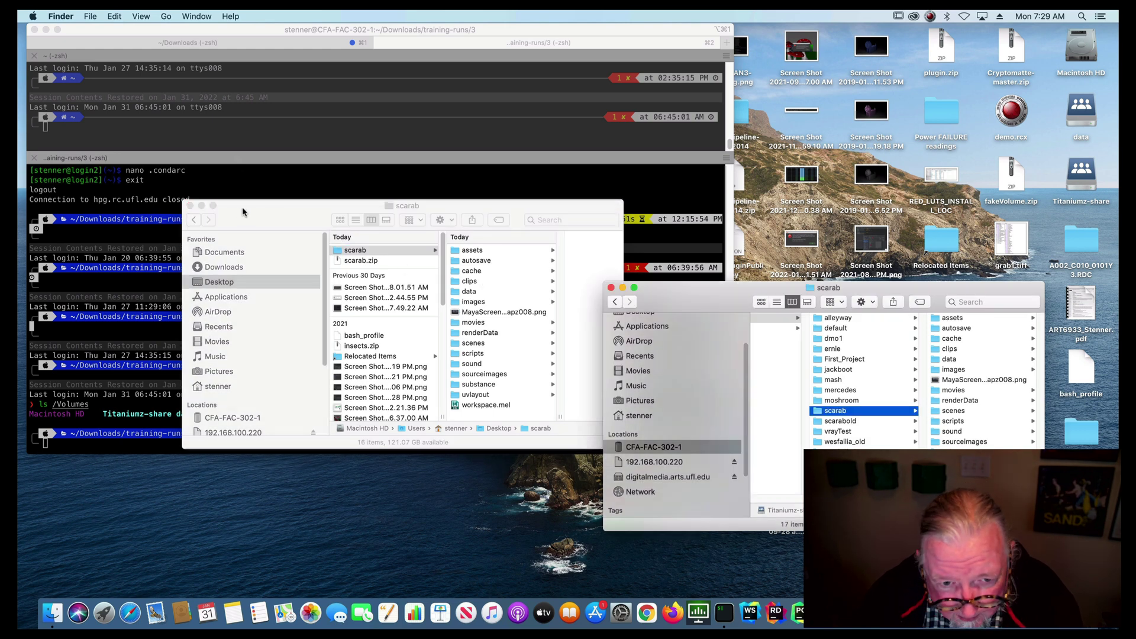
{"action": "left_click", "coordinate": [189, 206]}
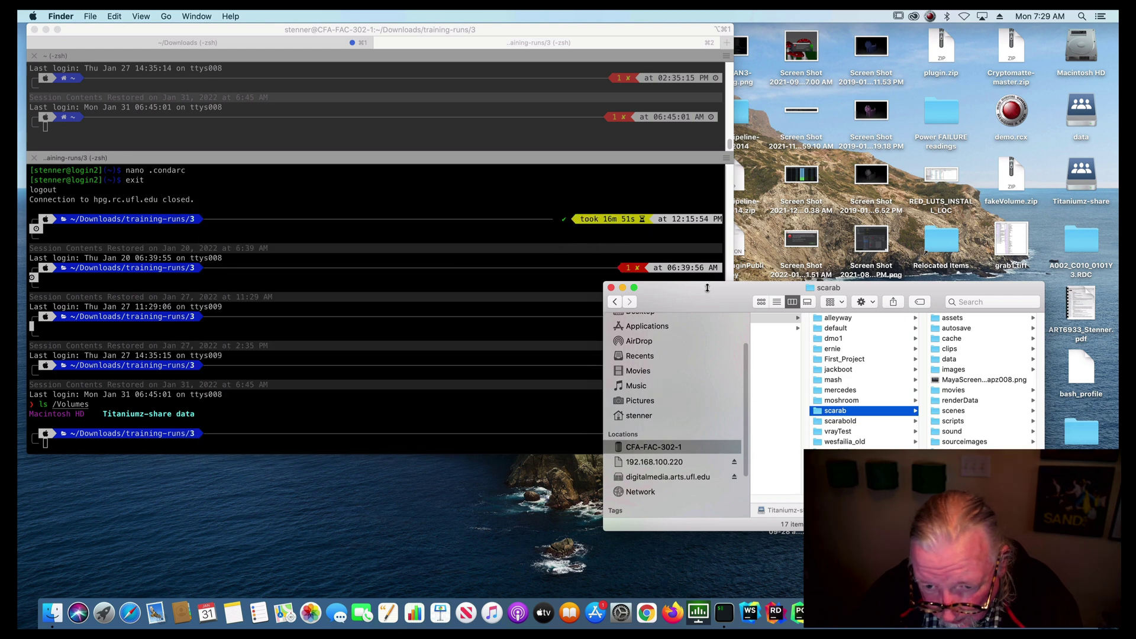
{"action": "scroll", "coordinate": [776, 473], "scroll_direction": "left", "scroll_amount": 10}
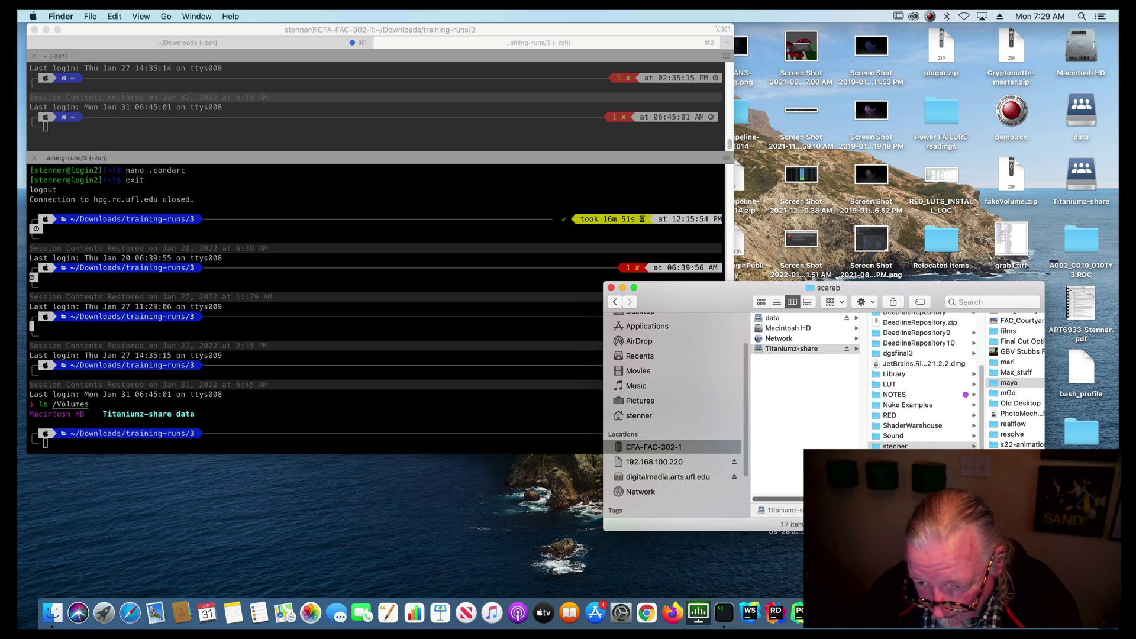
{"action": "scroll", "coordinate": [805, 414], "scroll_direction": "right", "scroll_amount": 10}
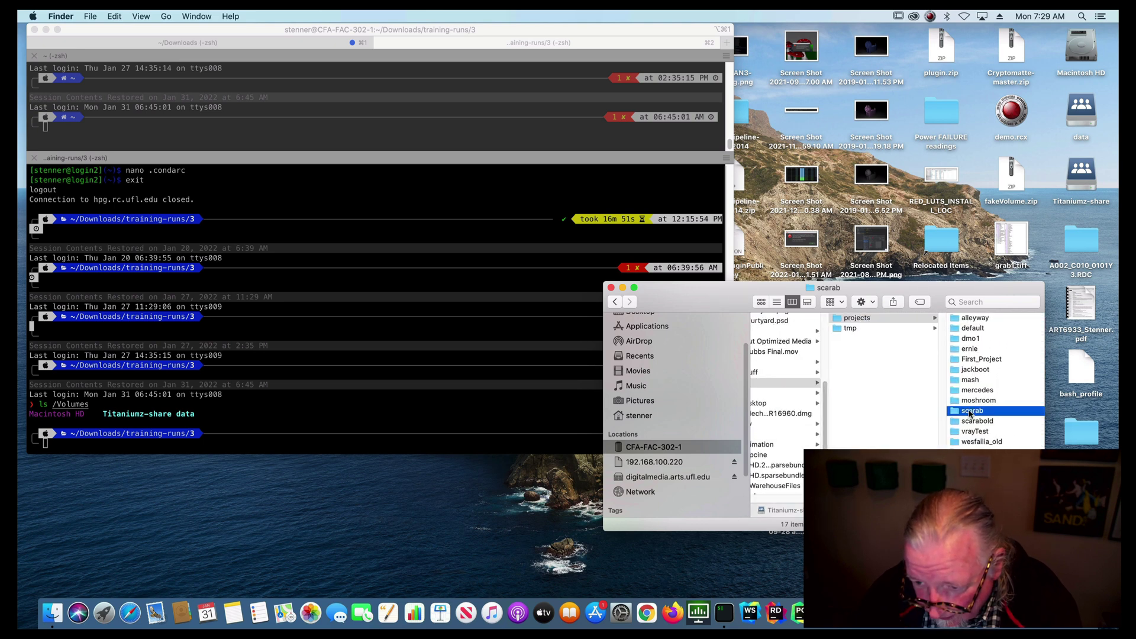
Open scarab > images, preview scarab_wireframe.001.png, and enlarge and reposition the window
{"action": "left_click", "coordinate": [970, 415]}
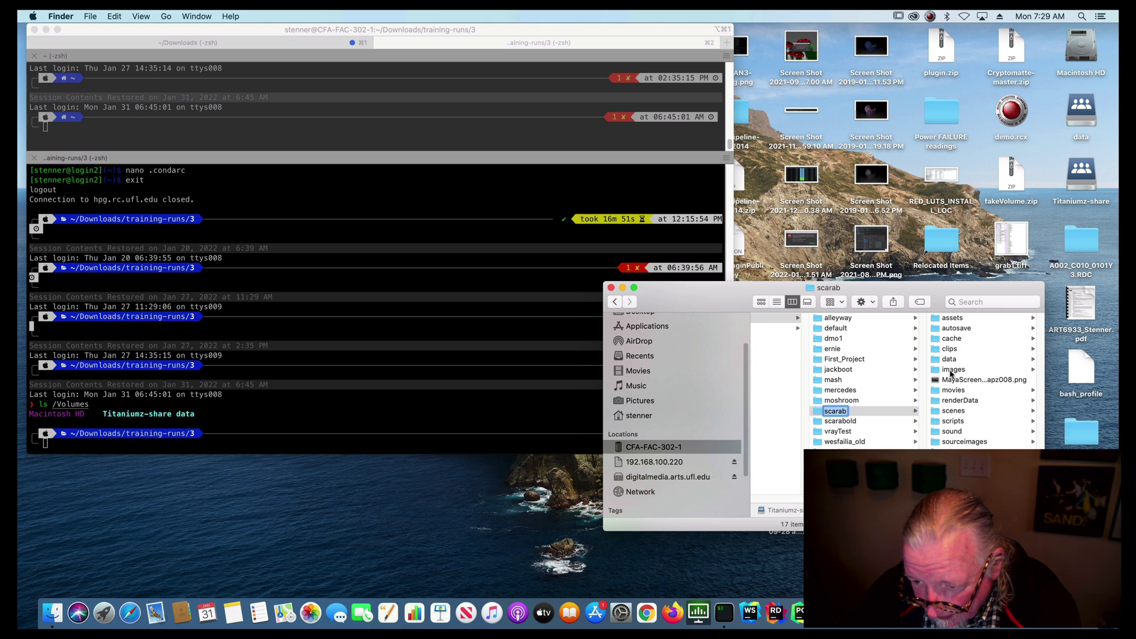
{"action": "left_click", "coordinate": [951, 371]}
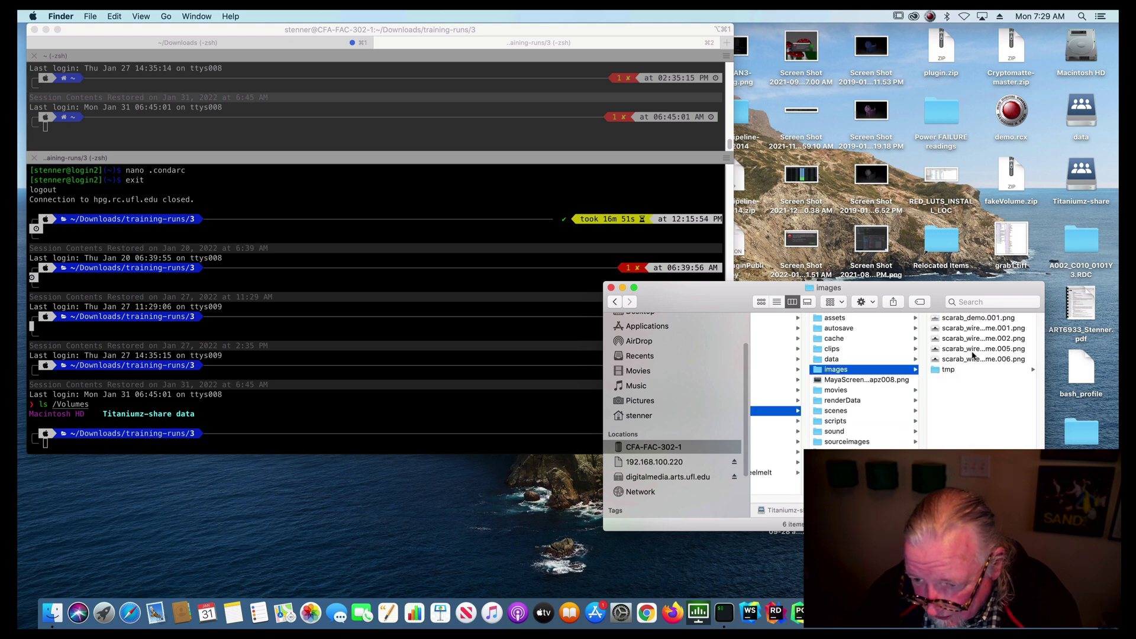
{"action": "left_click", "coordinate": [971, 329]}
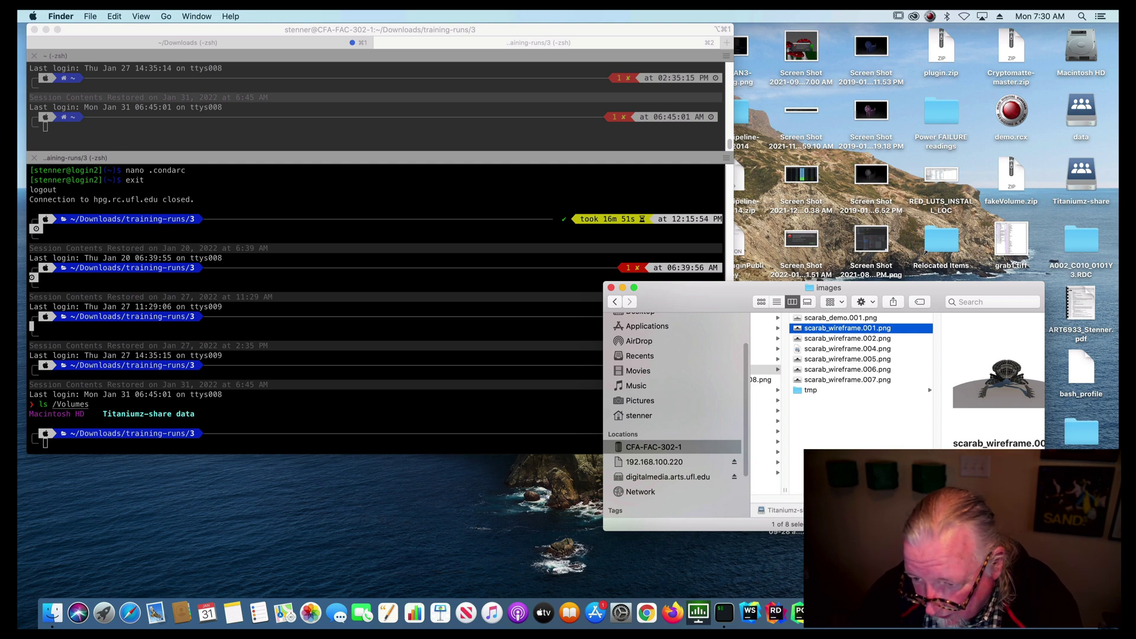
{"action": "double_click", "coordinate": [735, 301]}
{"action": "left_click_drag", "start_coordinate": [706, 290], "coordinate": [685, 311]}
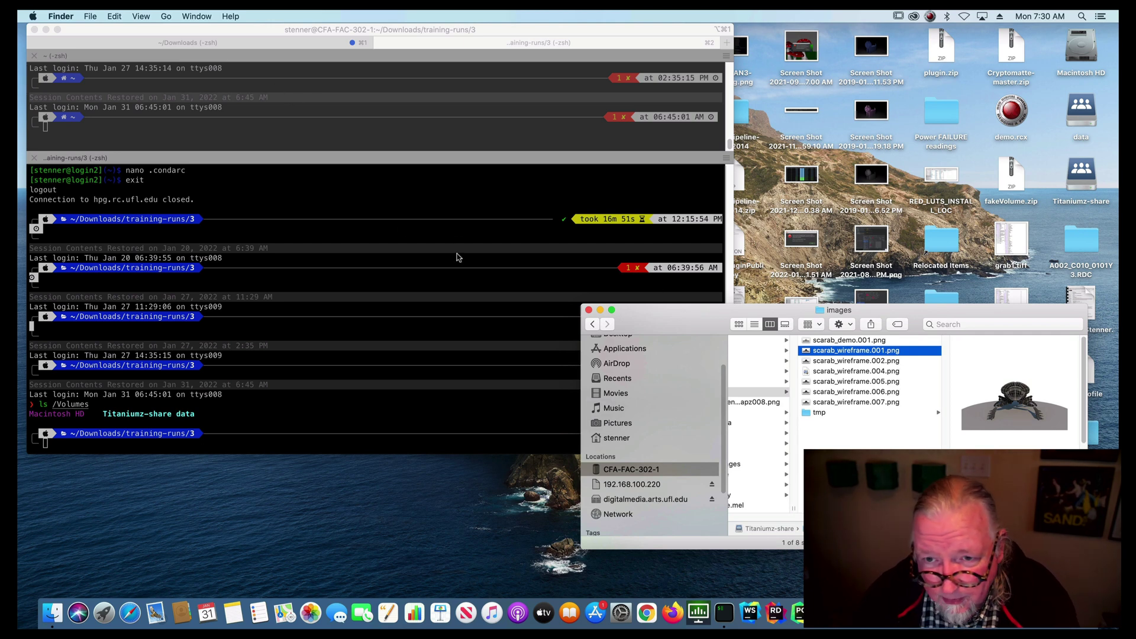
{"action": "left_click", "coordinate": [33, 16]}
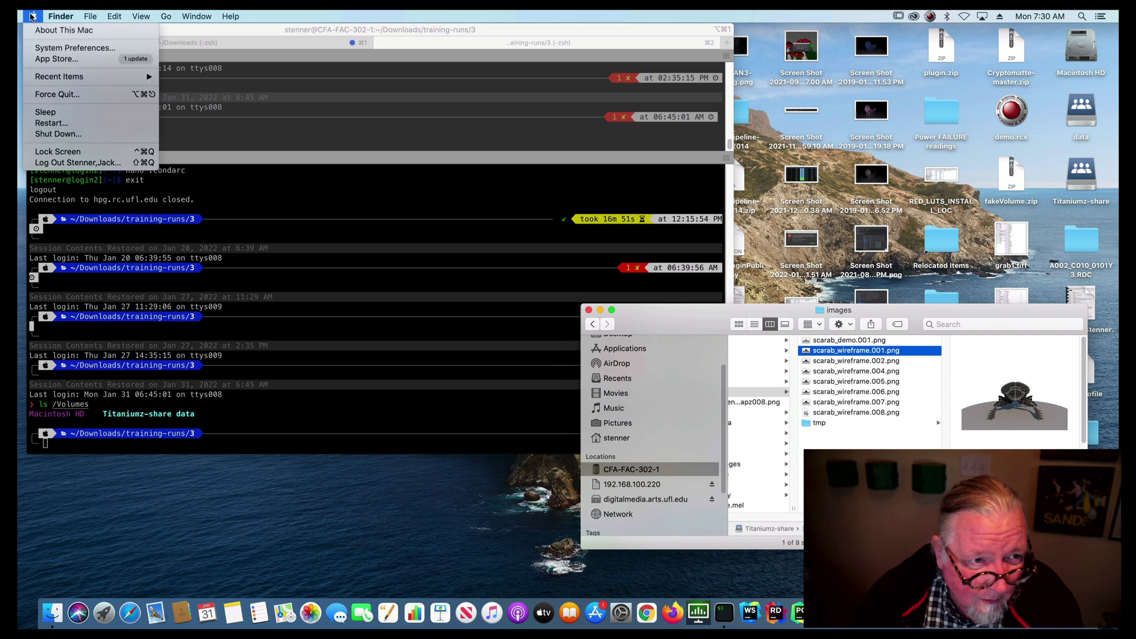
Log out of the macOS account, confirming the logout and letting iTerm2 quit
{"action": "left_click", "coordinate": [107, 163]}
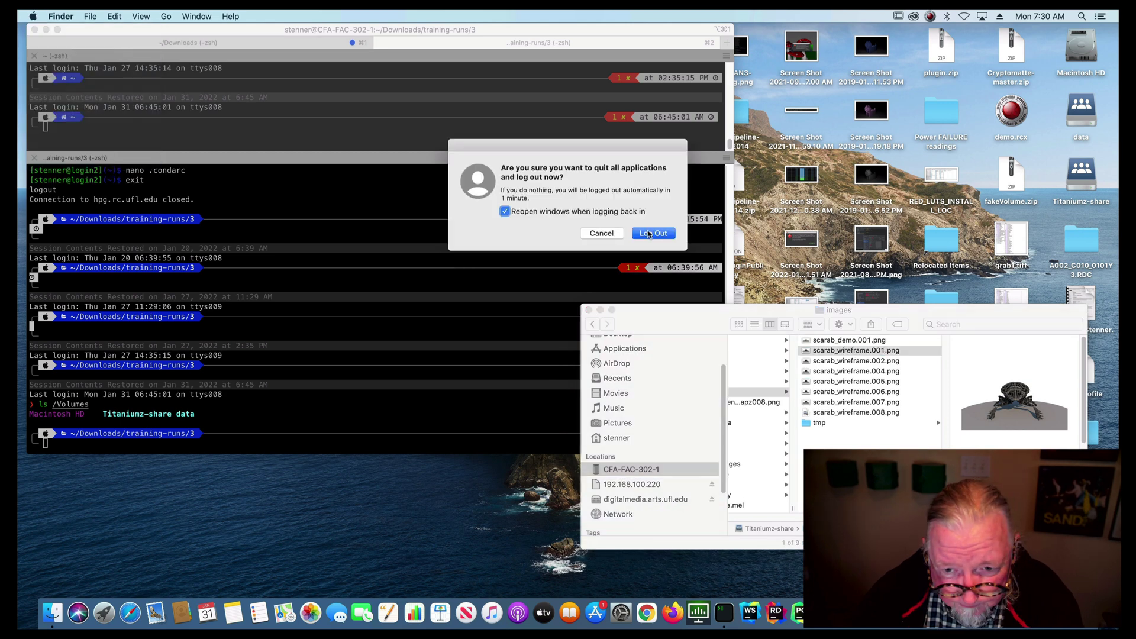
{"action": "left_click", "coordinate": [650, 231]}
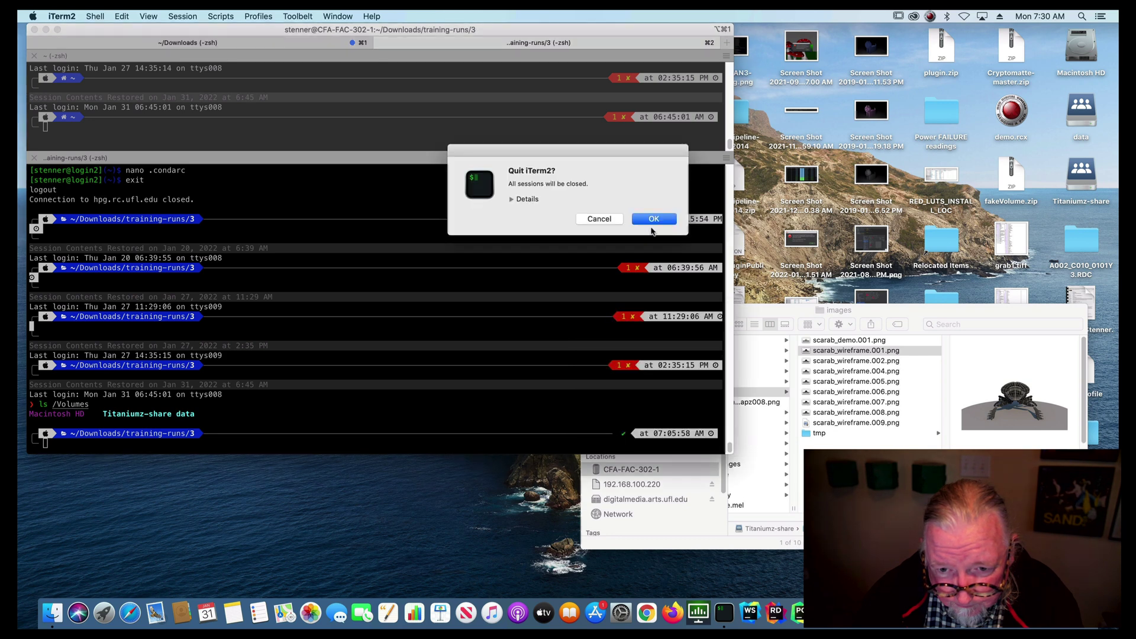
{"action": "left_click", "coordinate": [659, 219]}
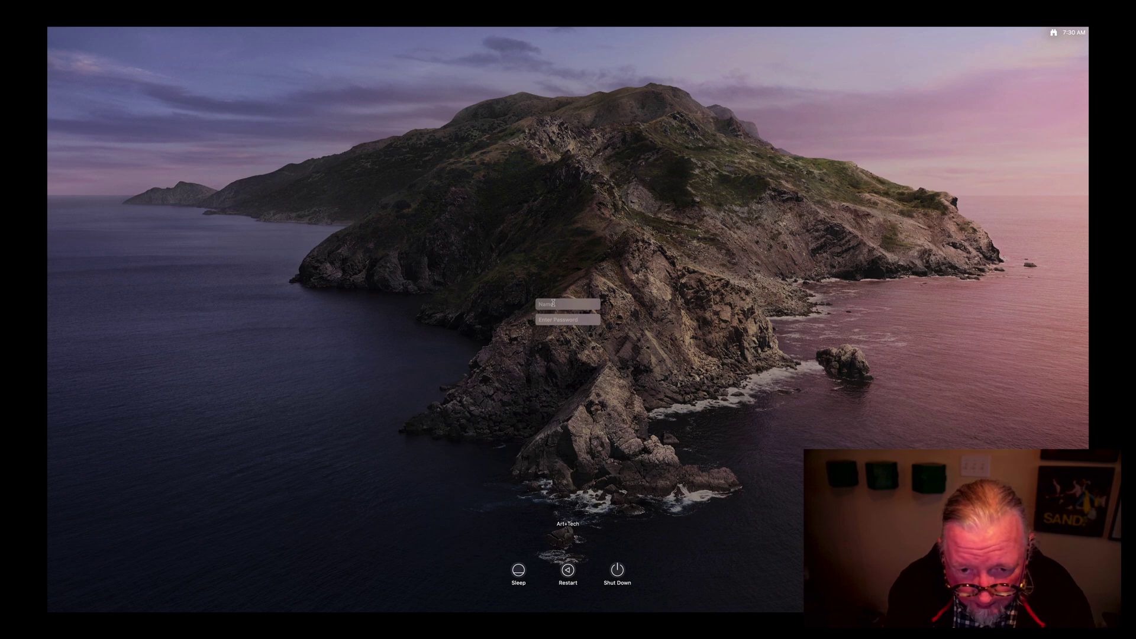
Log in to the render account by entering its name and password
{"action": "type", "text": "render-1"}
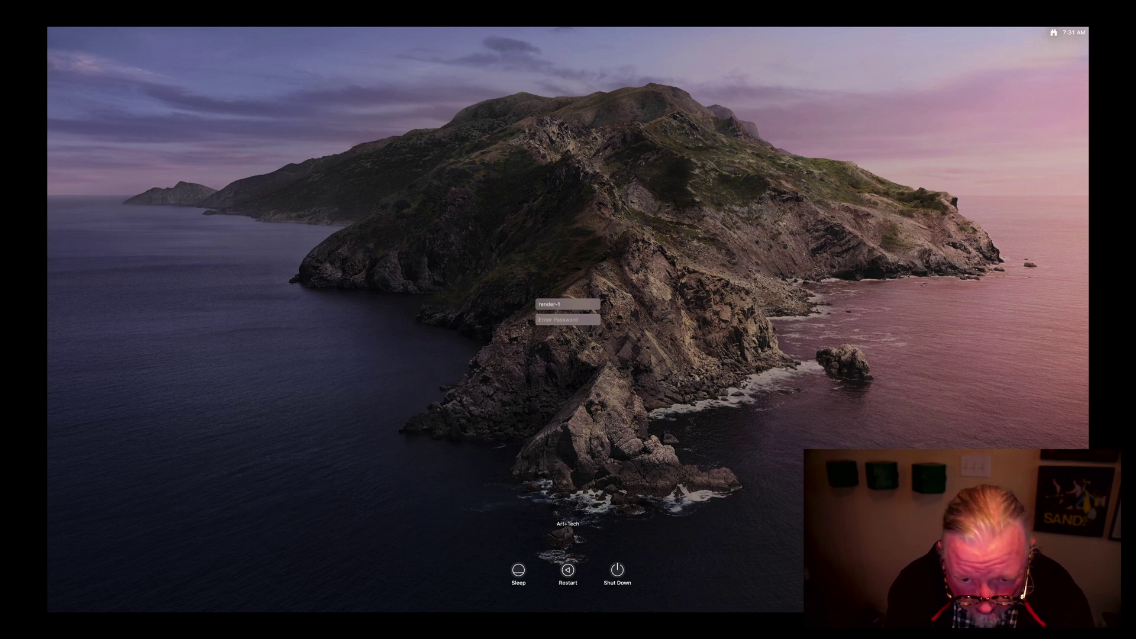
{"action": "type", "text": "***"}
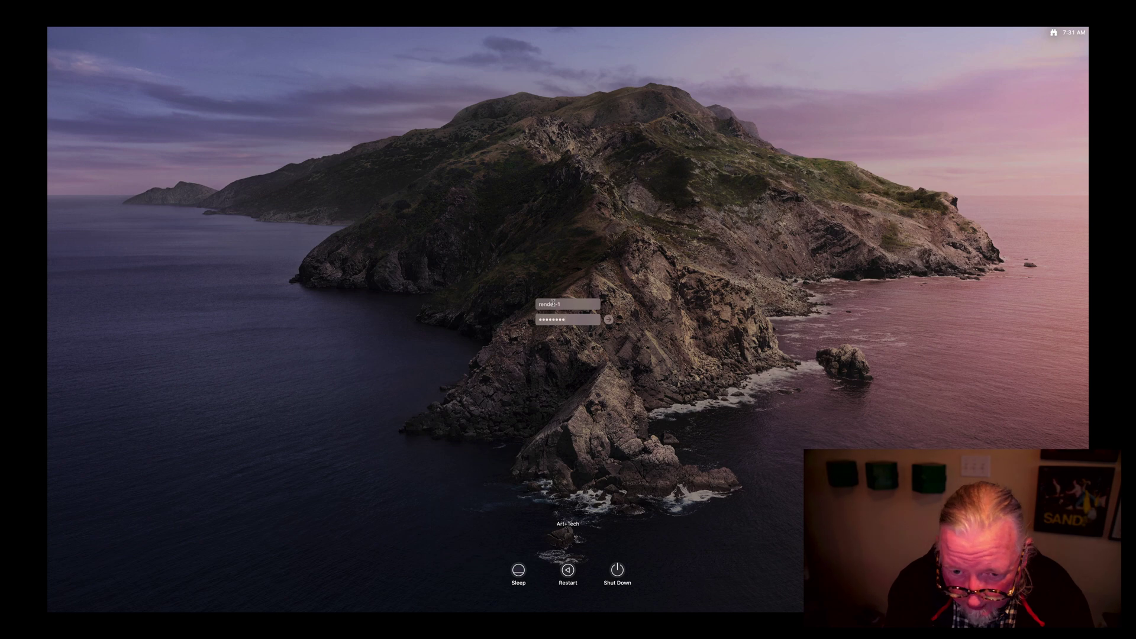
{"action": "key", "text": "Return"}
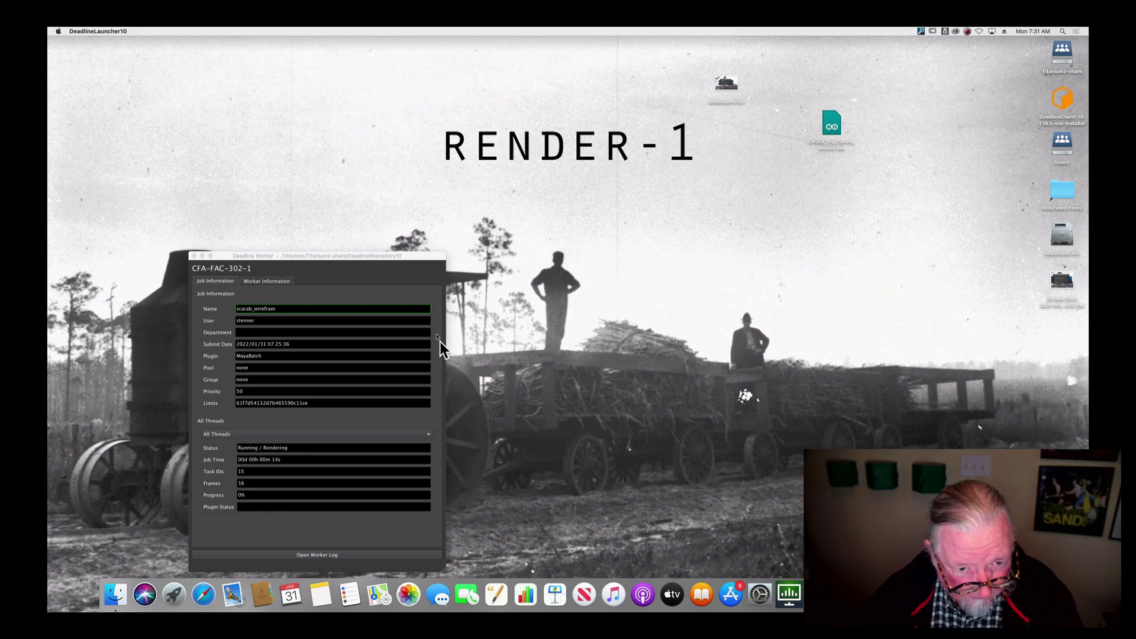
Move the Deadline Worker window up and right toward the screen centre
{"action": "left_click_drag", "start_coordinate": [424, 260], "coordinate": [674, 207]}
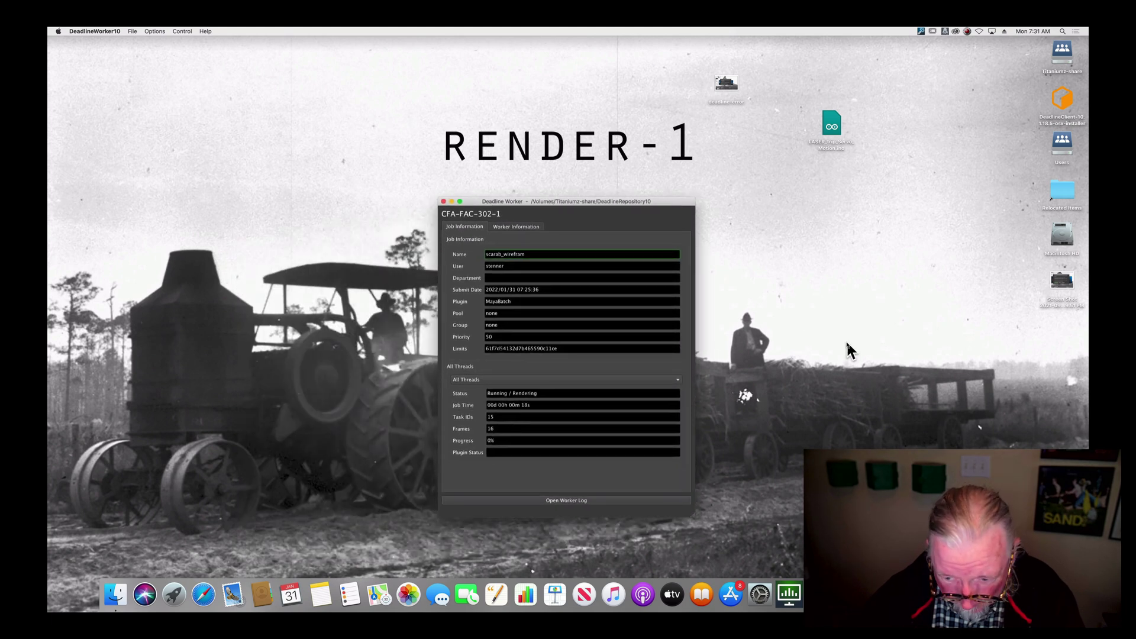